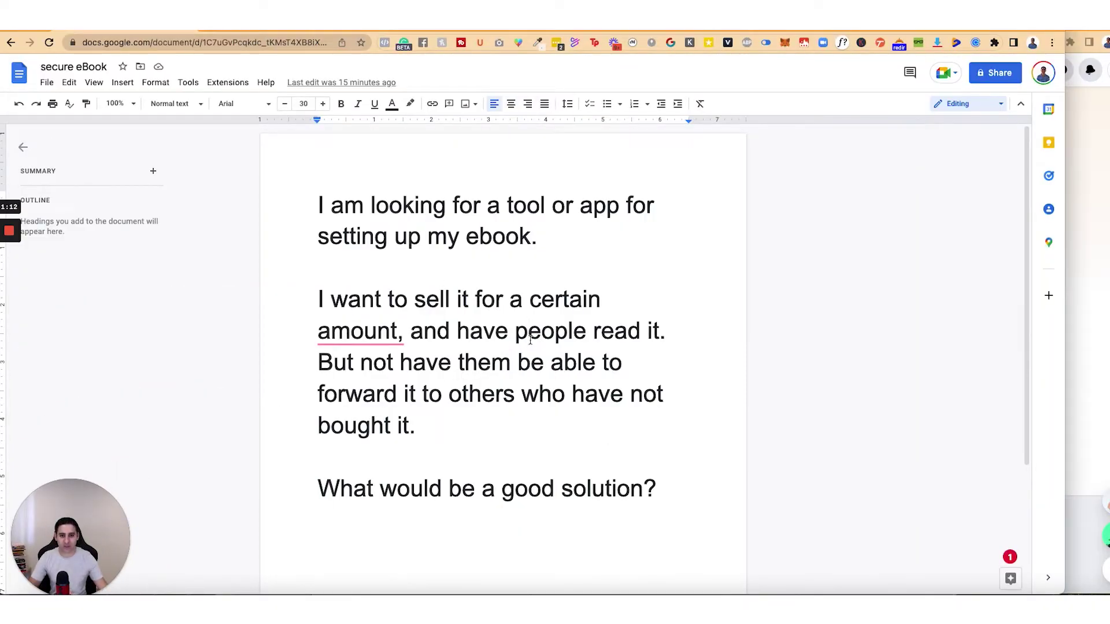
# Step: Download the secure eBook Google Doc as a PDF Document (.pdf), saving secure eBook.pdf
pyautogui.click(51, 85)
pyautogui.moveTo(117, 214)
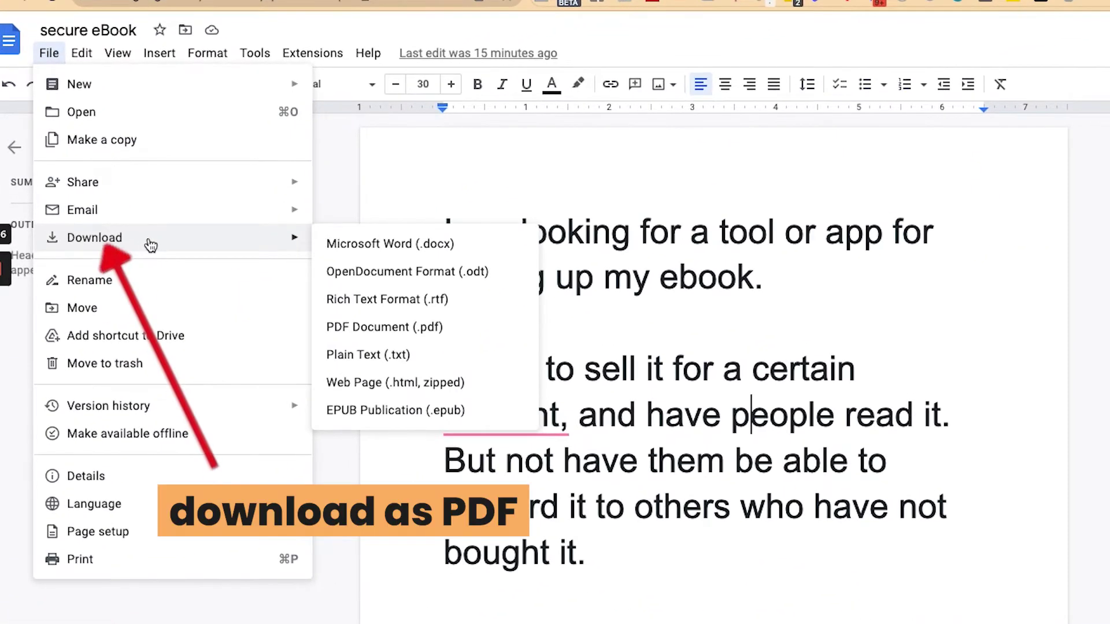
pyautogui.click(370, 327)
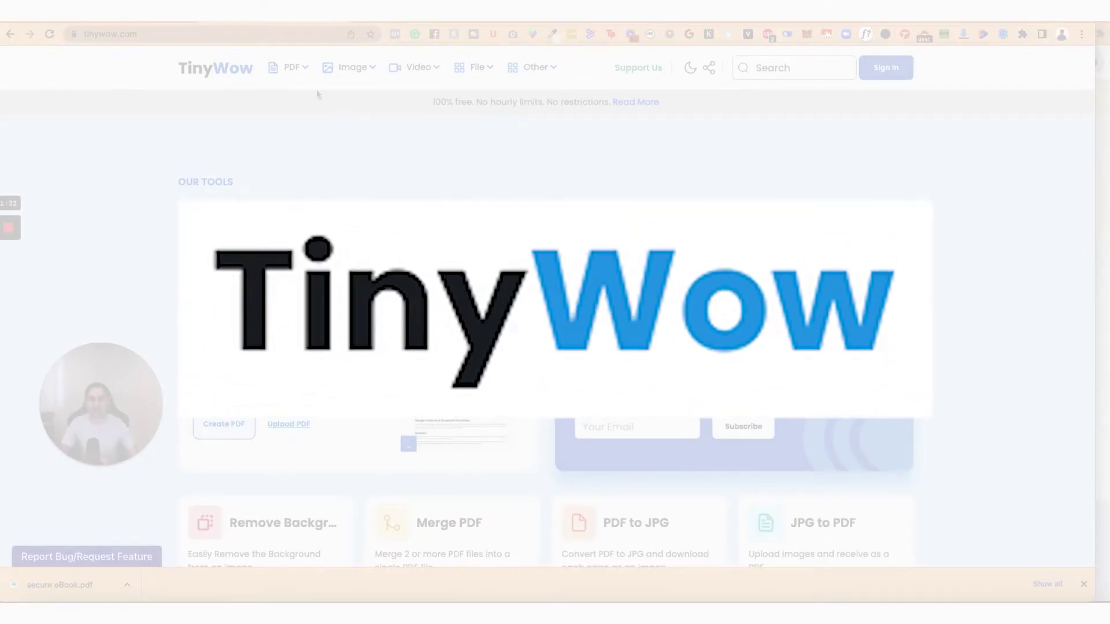
# Step: Open TinyWow's Protect PDF tool from the PDF menu
pyautogui.moveTo(306, 71)
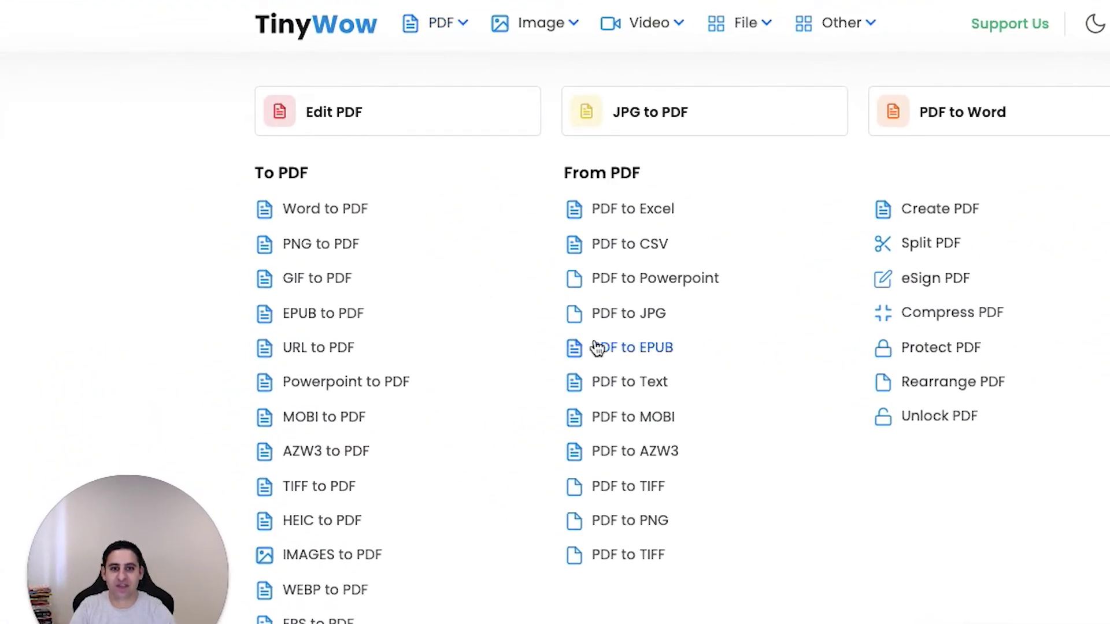
pyautogui.click(924, 350)
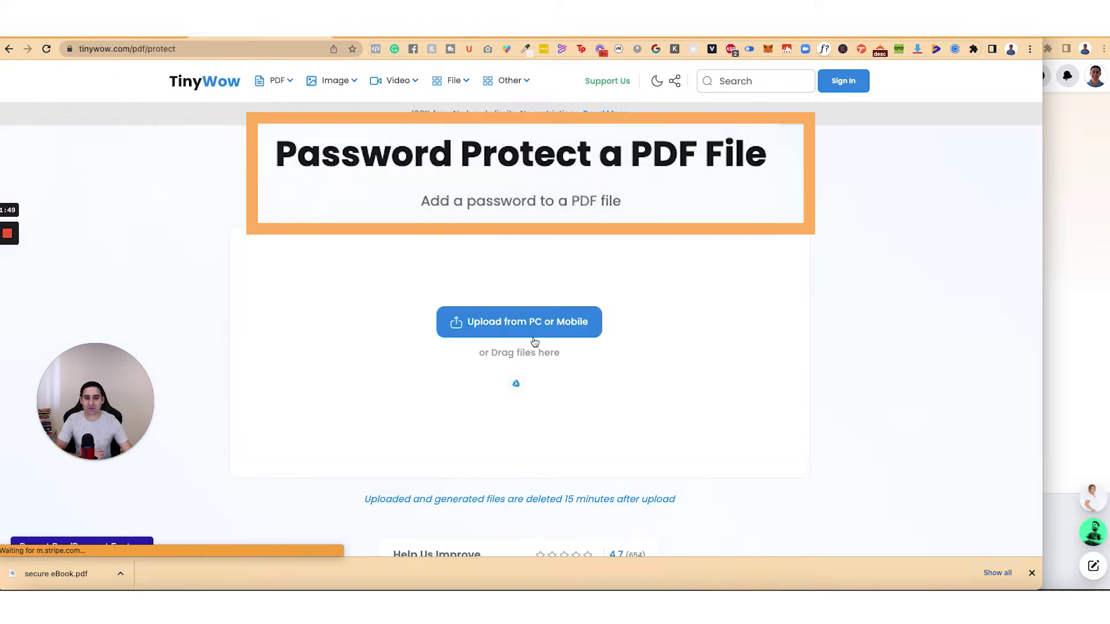
# Step: Upload secure eBook.pdf from the Downloads folder to TinyWow
pyautogui.click(530, 326)
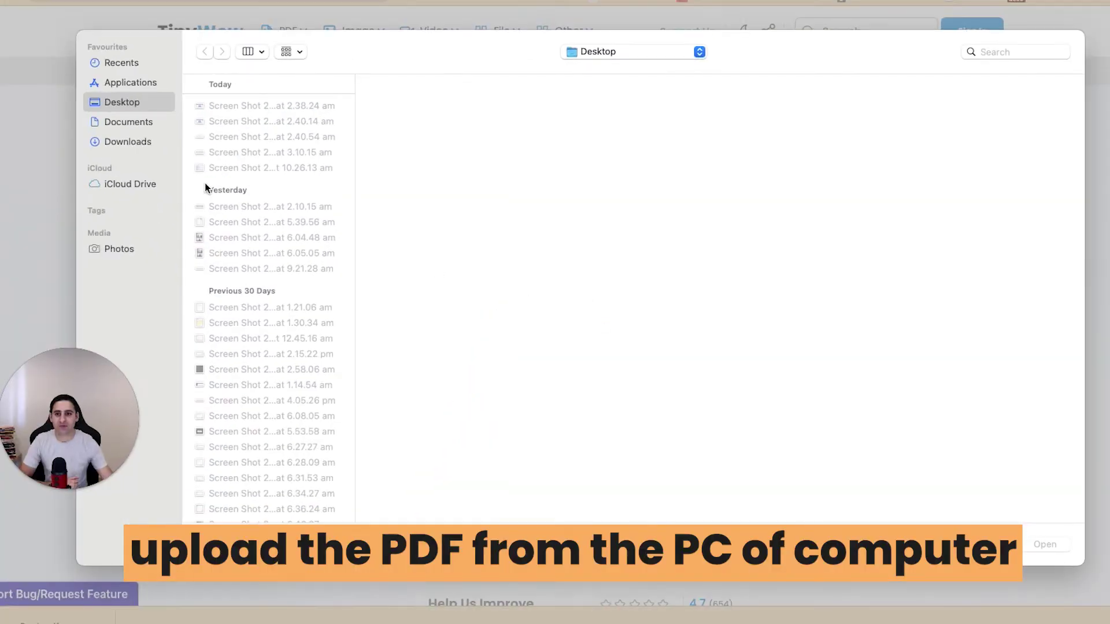
pyautogui.click(110, 143)
pyautogui.click(306, 106)
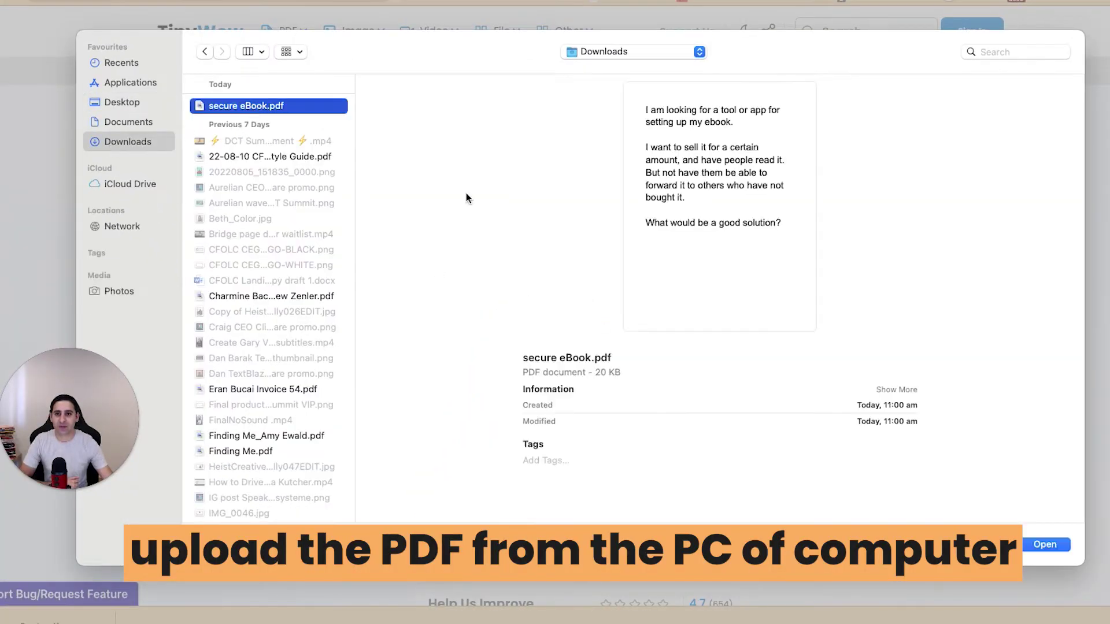
pyautogui.click(1044, 544)
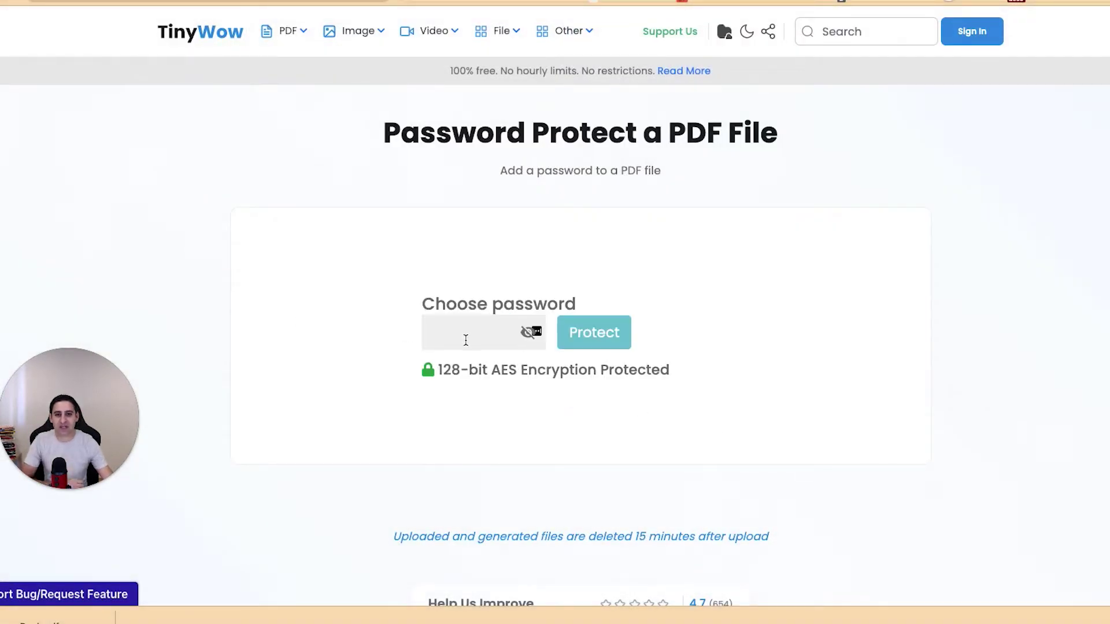
# Step: Enter a very strong protection password in Choose password and select it for copying
pyautogui.click(464, 340)
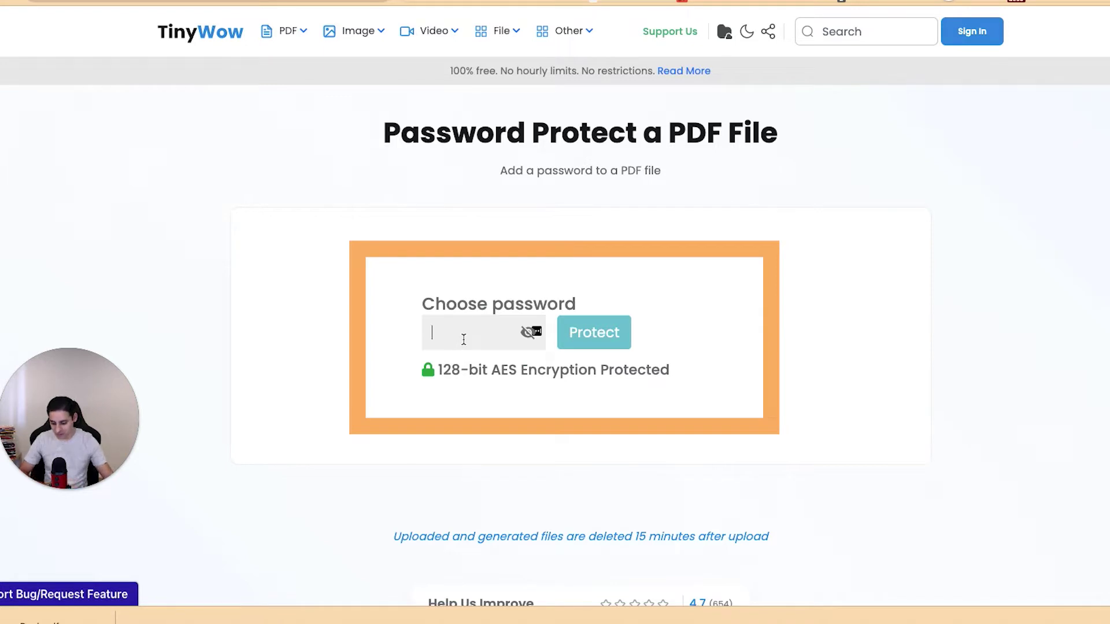
pyautogui.write('123')
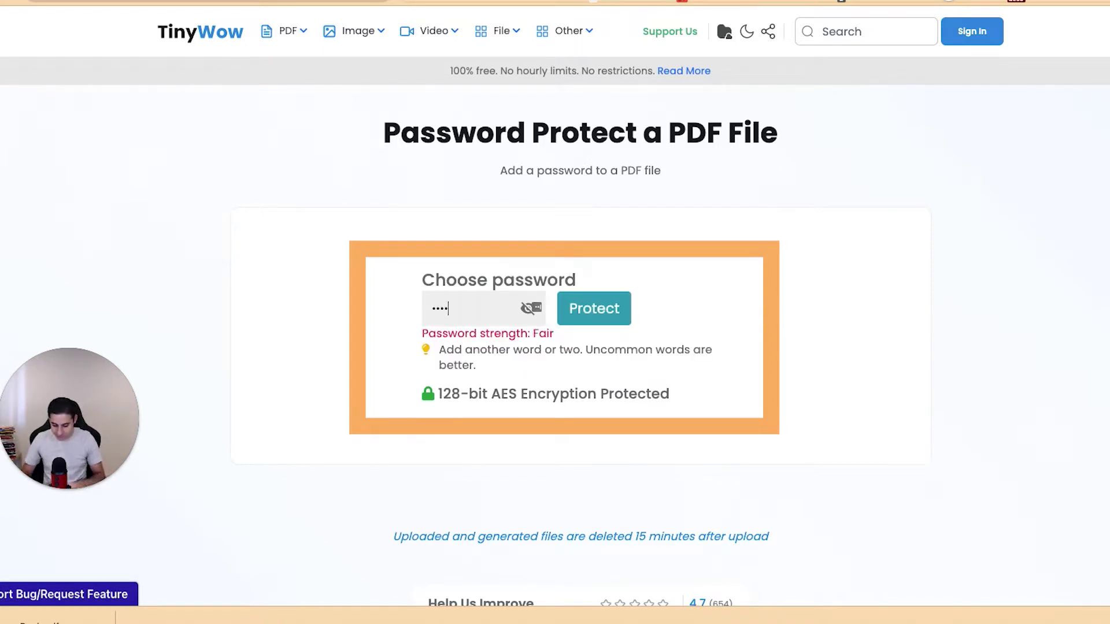
pyautogui.write('456abcdefghijk')
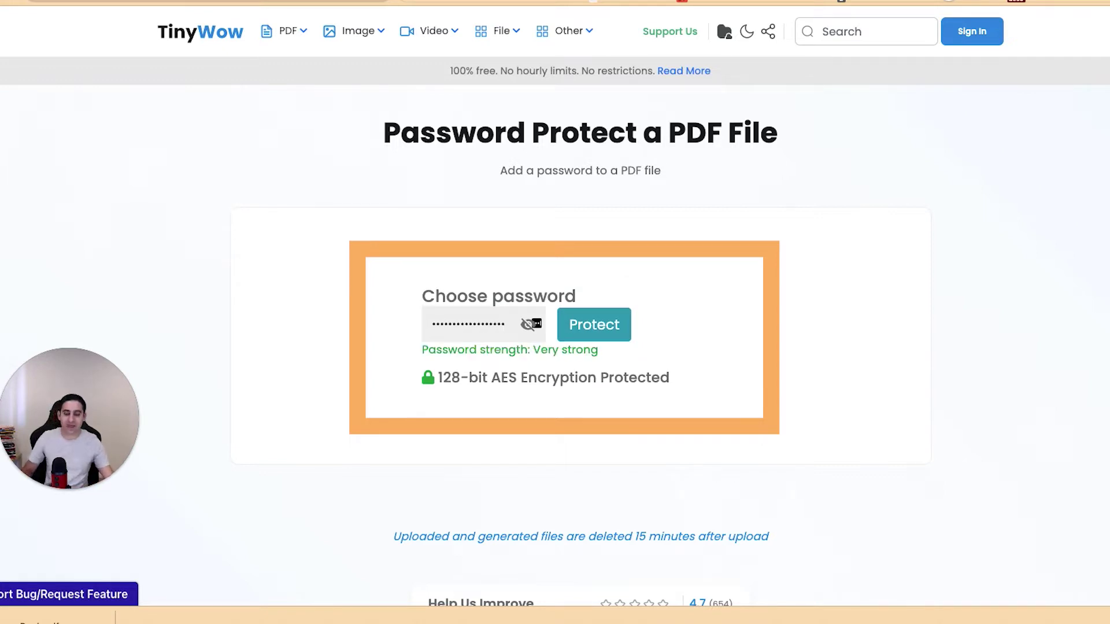
pyautogui.hotkey('ctrl', 'a')
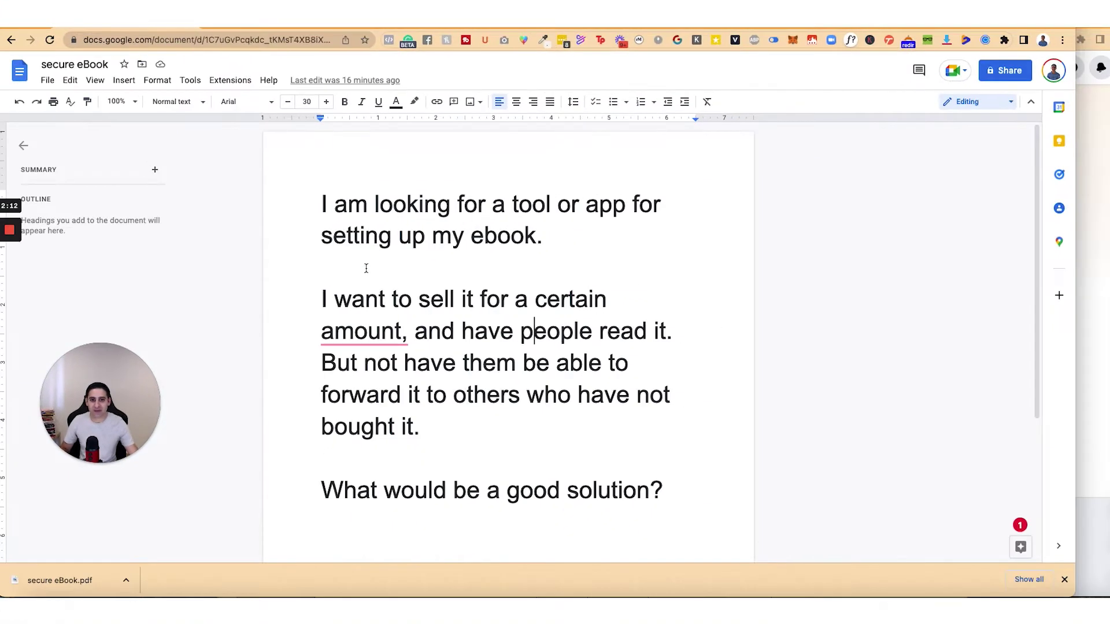
pyautogui.moveTo(377, 299); pyautogui.dragTo(407, 334)
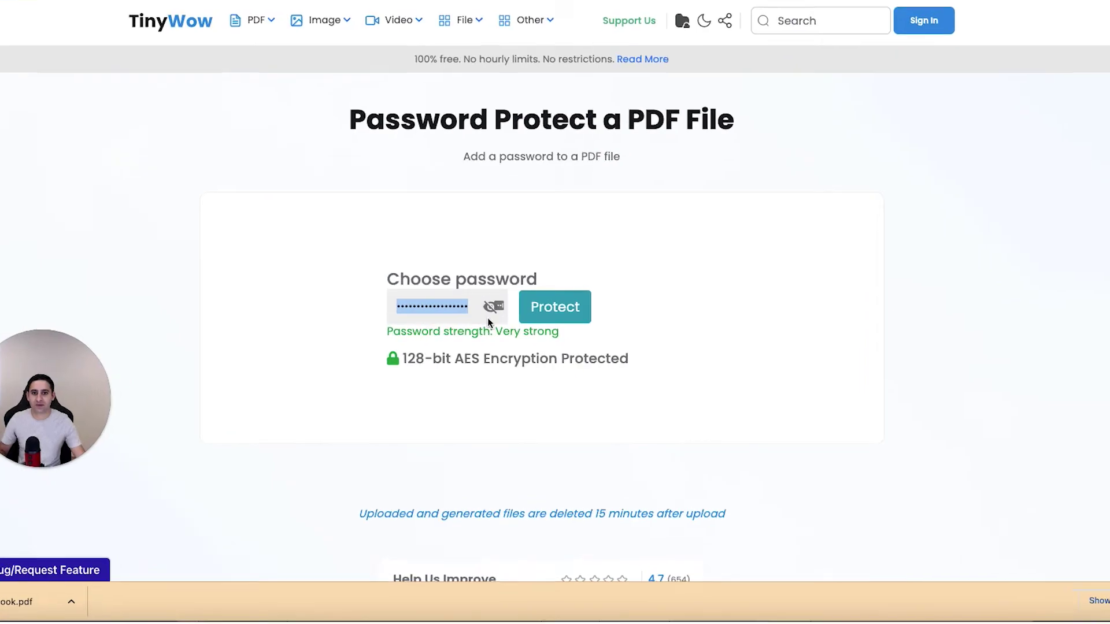
# Step: Apply the password protection to the PDF, passing the reCAPTCHA check
pyautogui.click(463, 322)
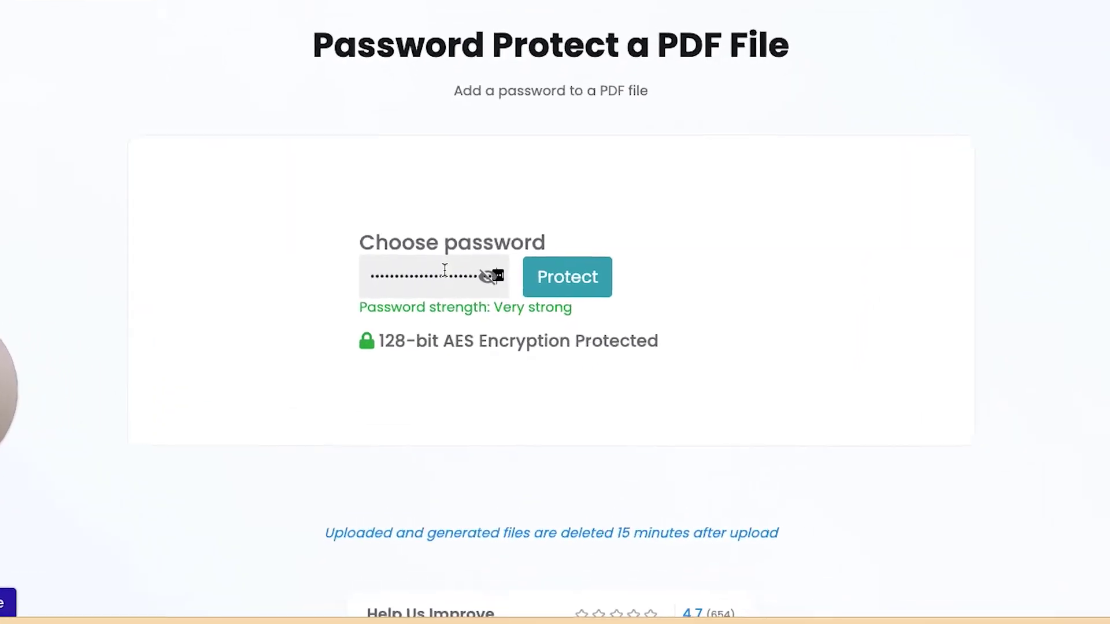
pyautogui.click(612, 273)
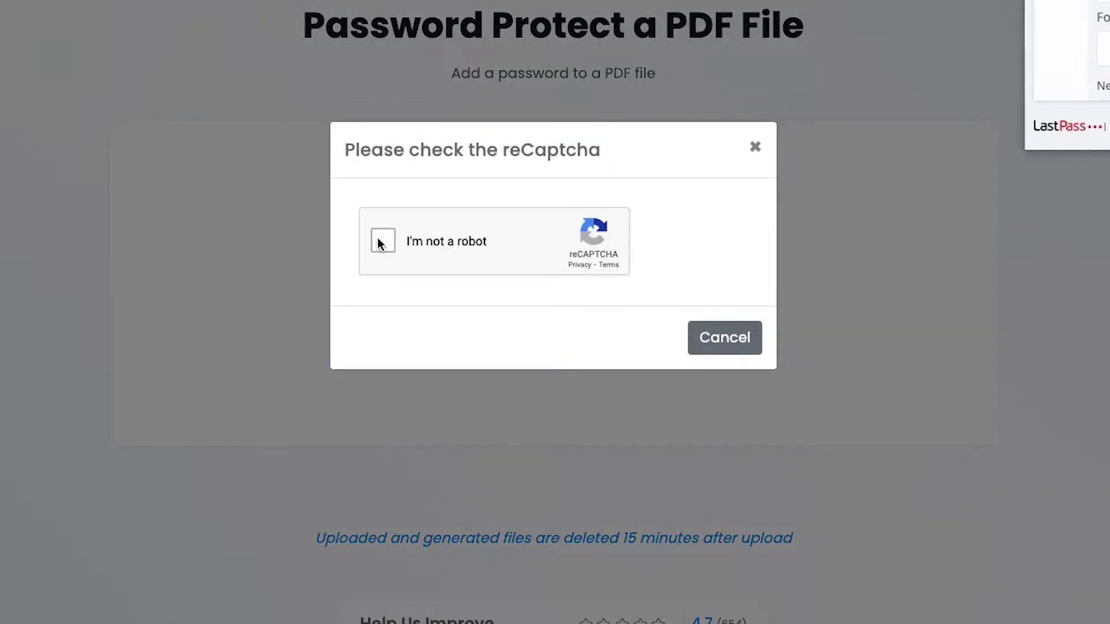
pyautogui.click(384, 240)
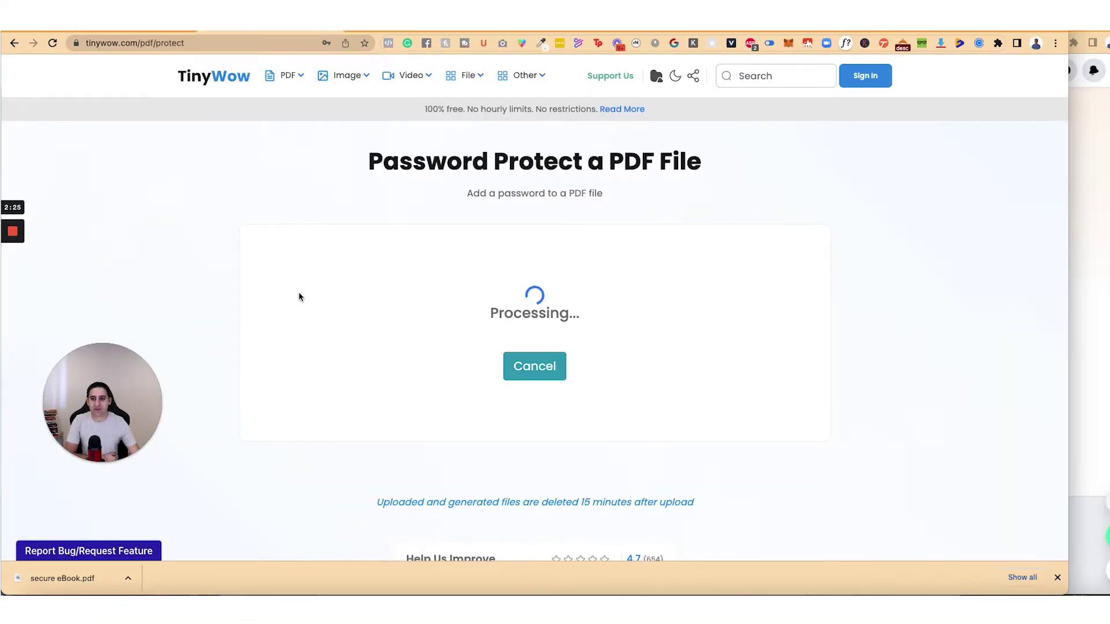
pyautogui.moveTo(11, 267)
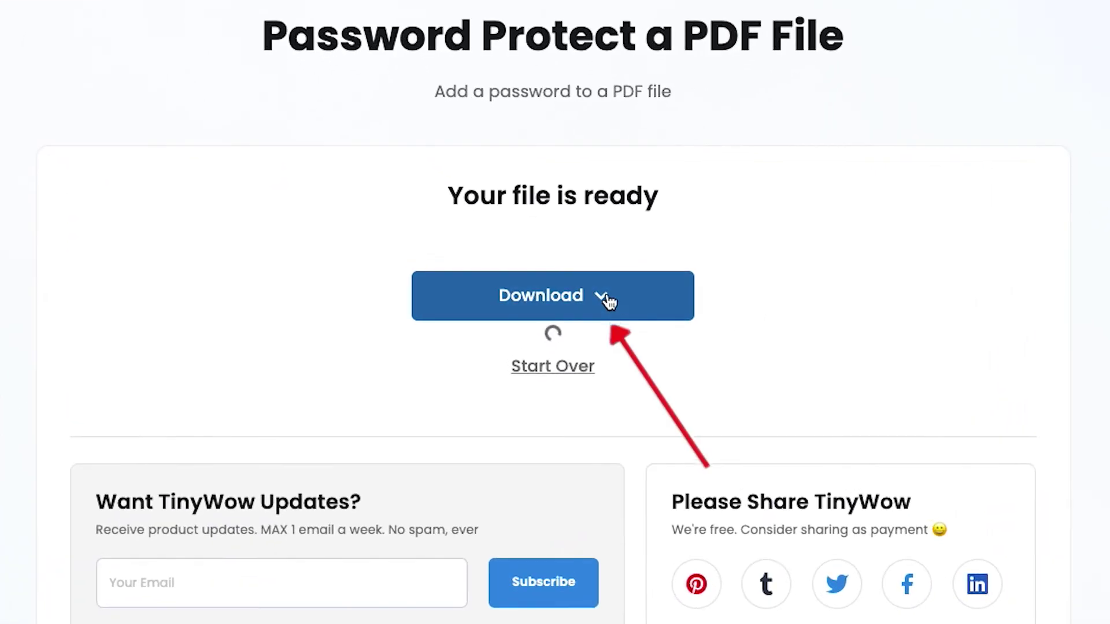
# Step: Save the protected PDF to the device and open the downloaded tinywow_secure file
pyautogui.click(562, 310)
pyautogui.click(531, 356)
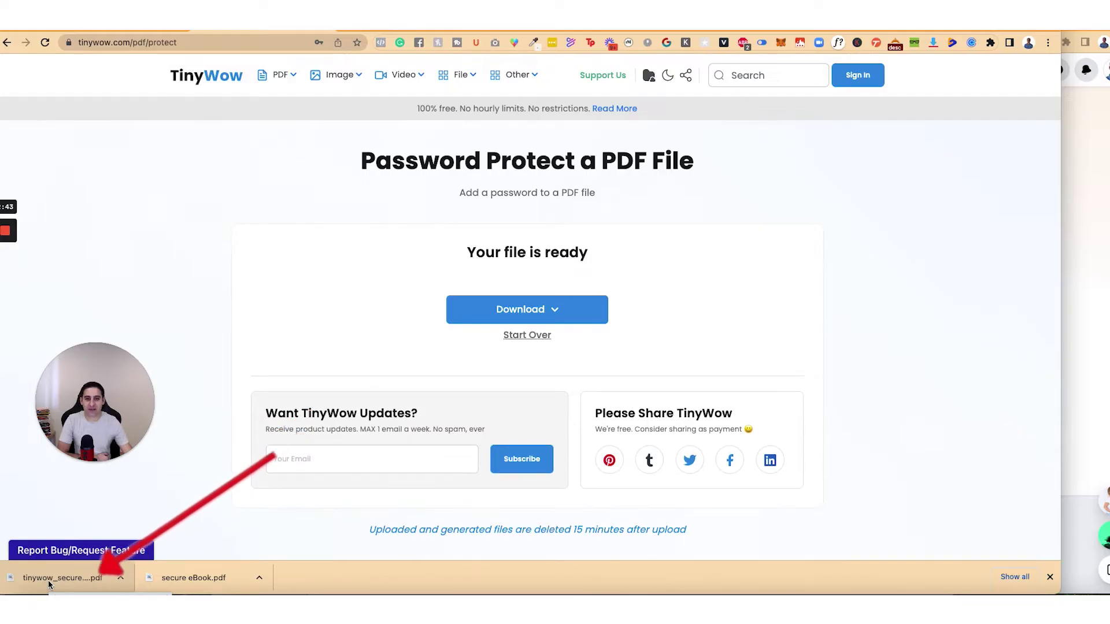
pyautogui.click(49, 580)
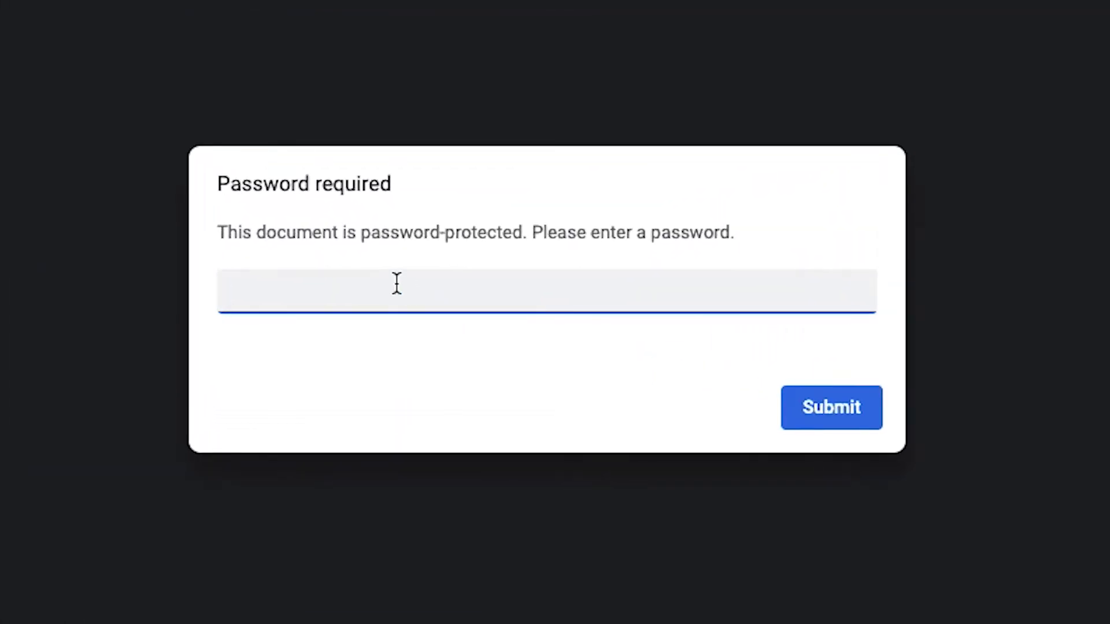
# Step: Unlock the protected PDF with the pasted correct password, then close it
pyautogui.press('super+v')
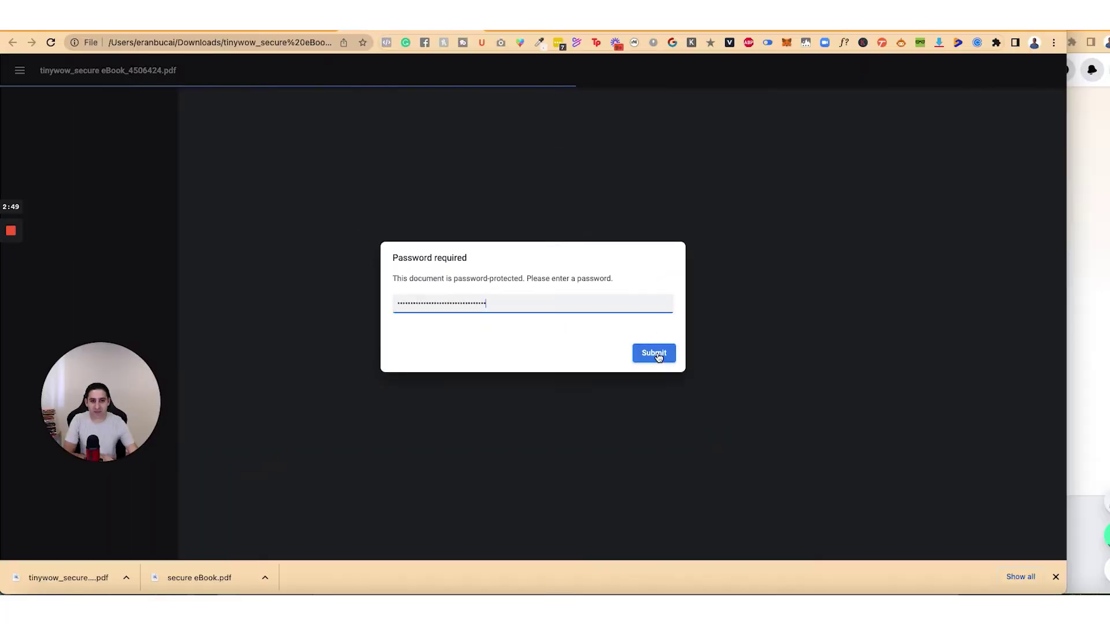
pyautogui.click(838, 413)
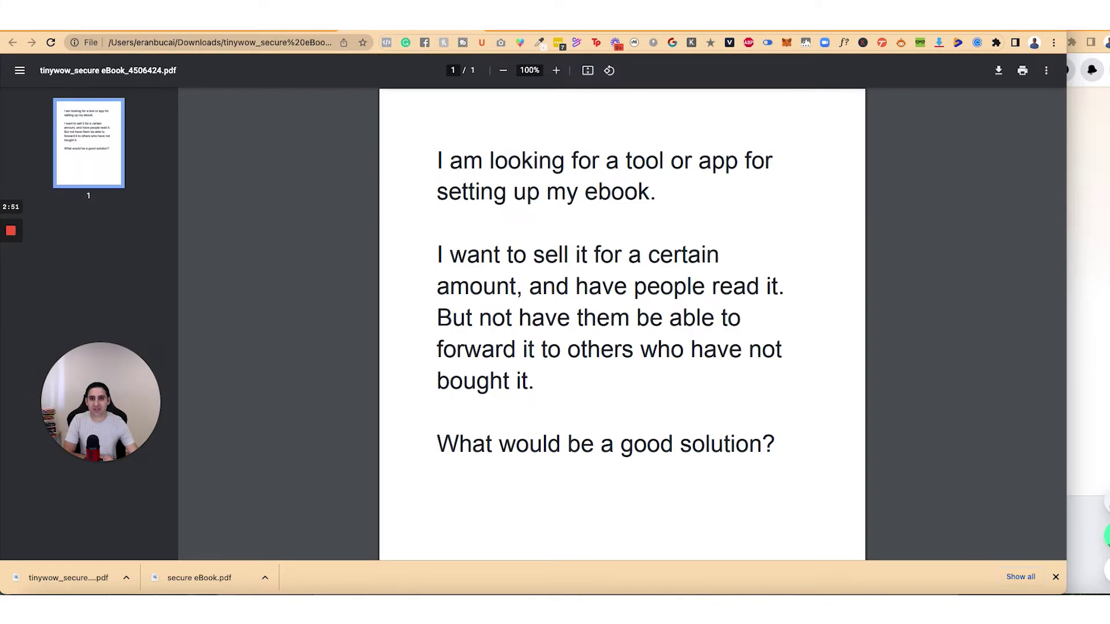
pyautogui.press('super+w')
# Step: Reopen the protected PDF and submit an incorrect password to confirm it's rejected
pyautogui.click(68, 578)
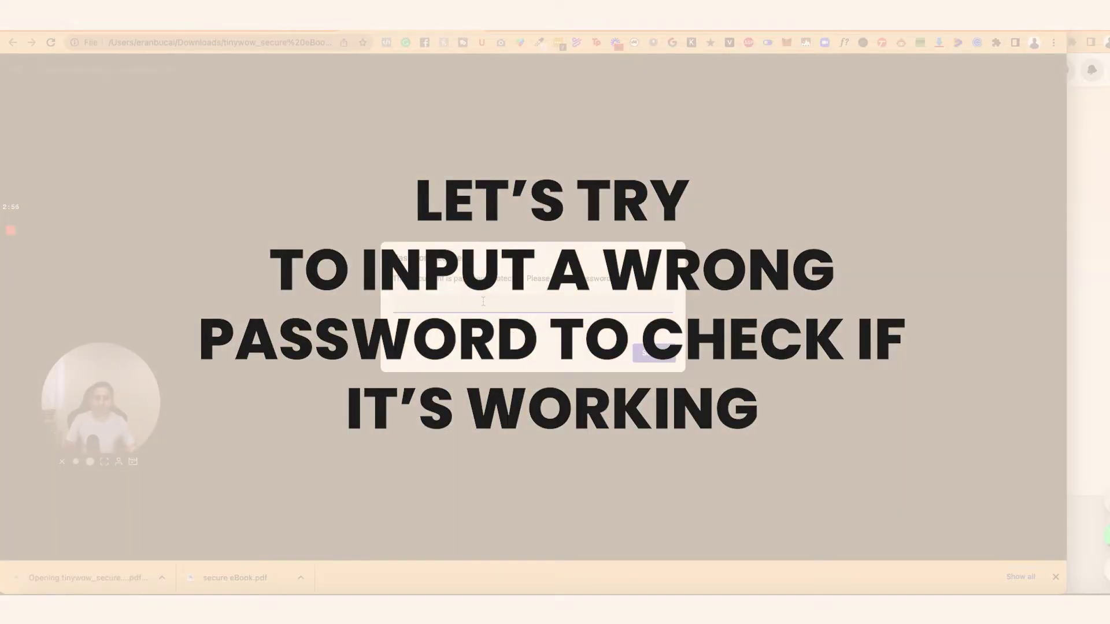
pyautogui.write('12345678')
pyautogui.click(669, 356)
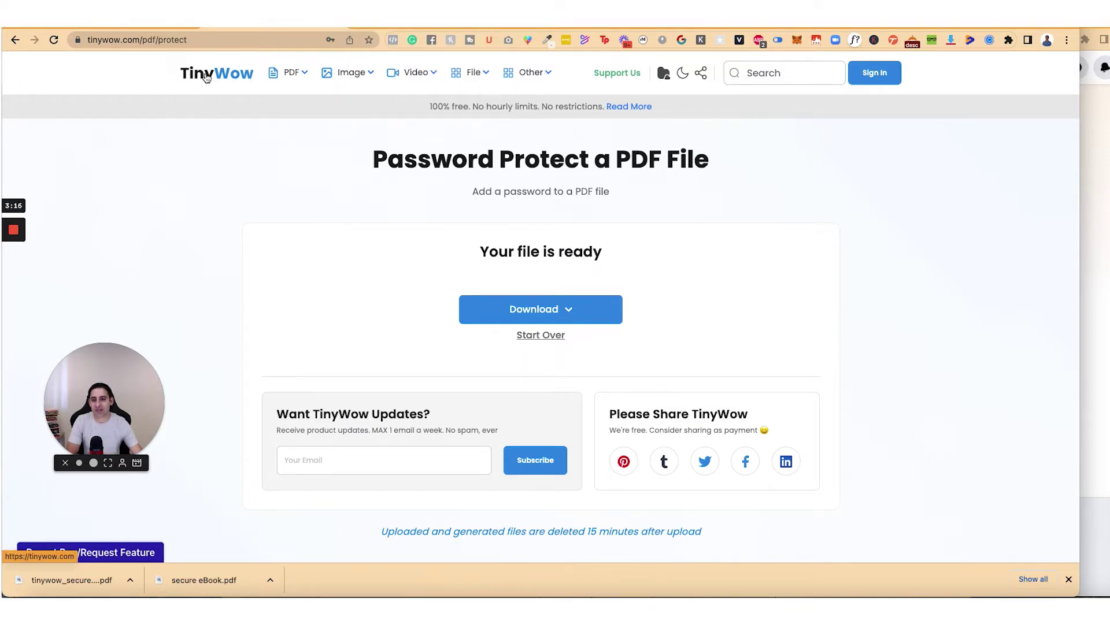
# Step: Switch from TinyWow to the browser tab showing the booklet
pyautogui.moveTo(334, 78)
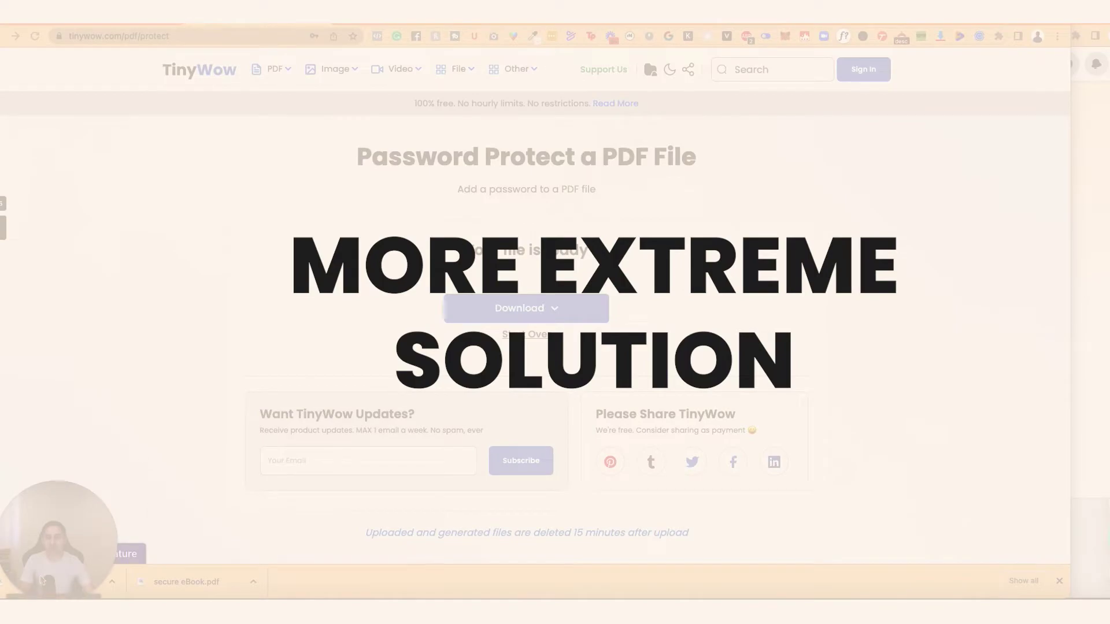
pyautogui.click(49, 579)
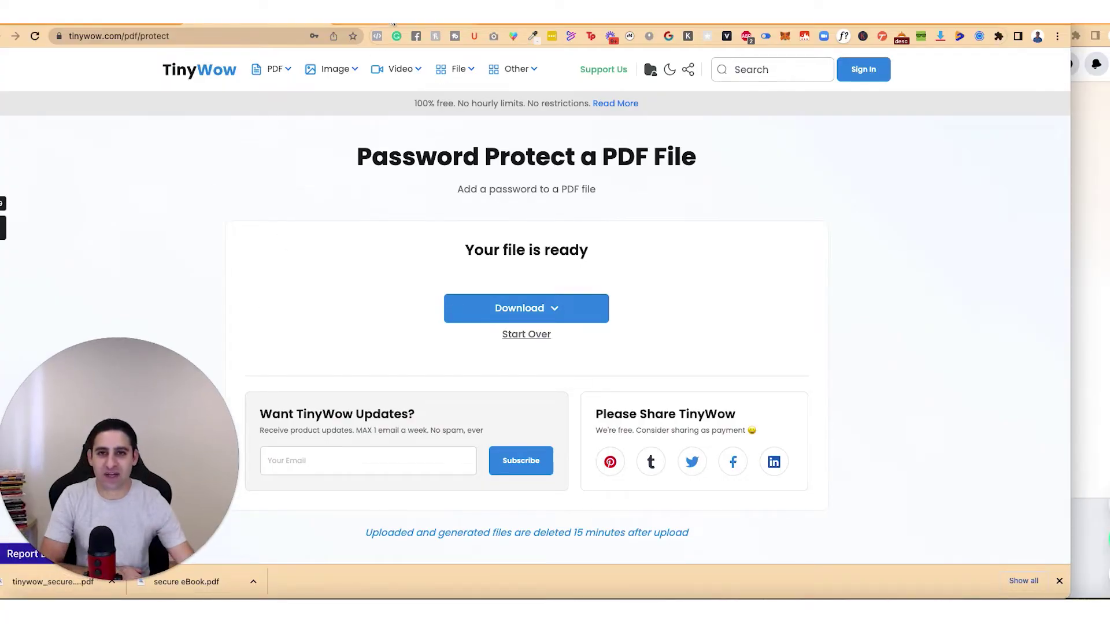
pyautogui.click(258, 23)
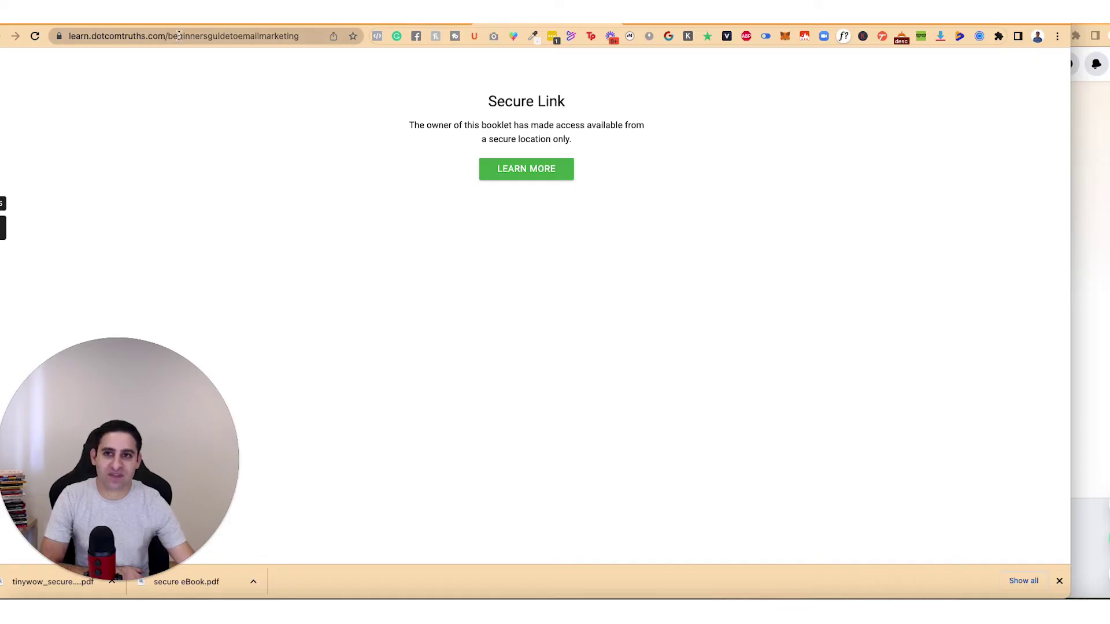
# Step: Select the booklet's web address and follow the Secure Link notice's Learn More link
pyautogui.click(189, 36)
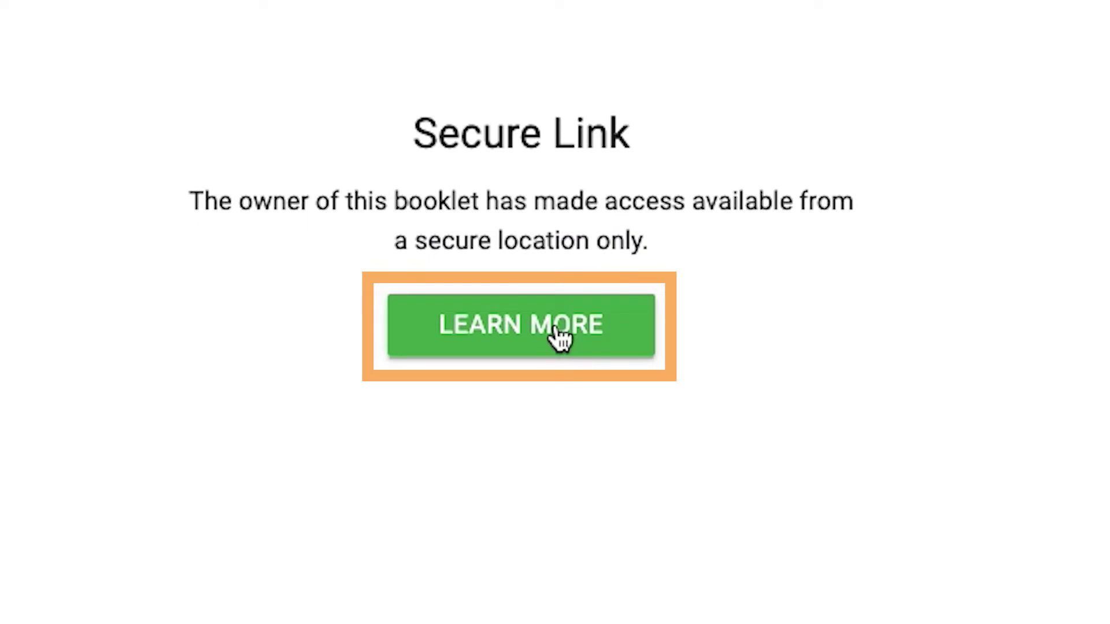
pyautogui.click(557, 333)
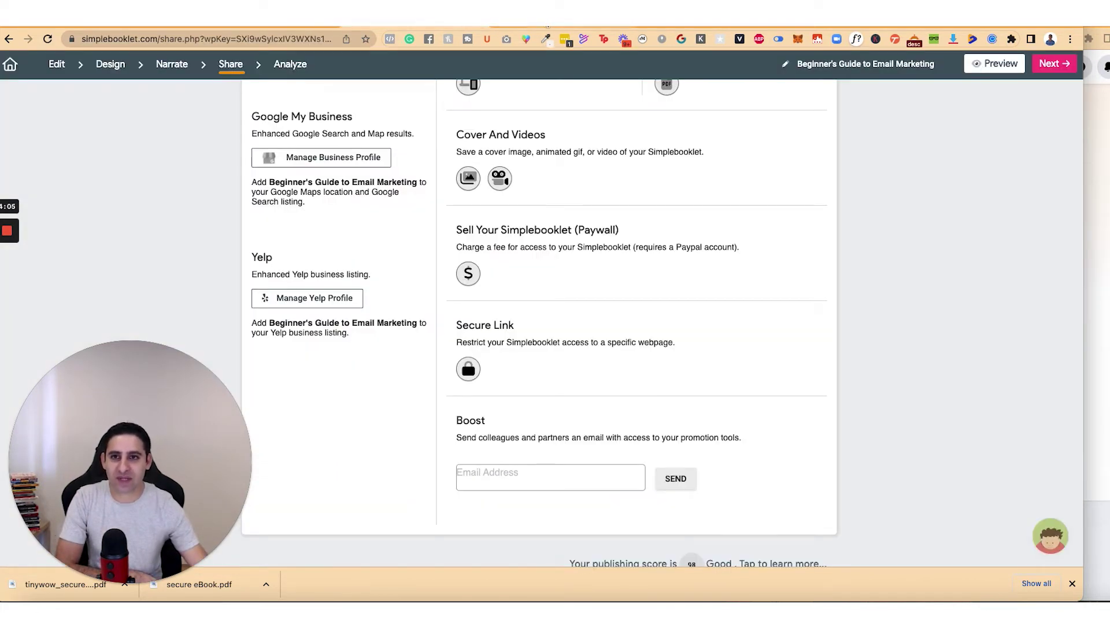
# Step: Open Secure Link Setup from the lock icon in the Share page's Secure Link section
pyautogui.scroll(15, 480, 119)
pyautogui.scroll(-10, 429, 224)
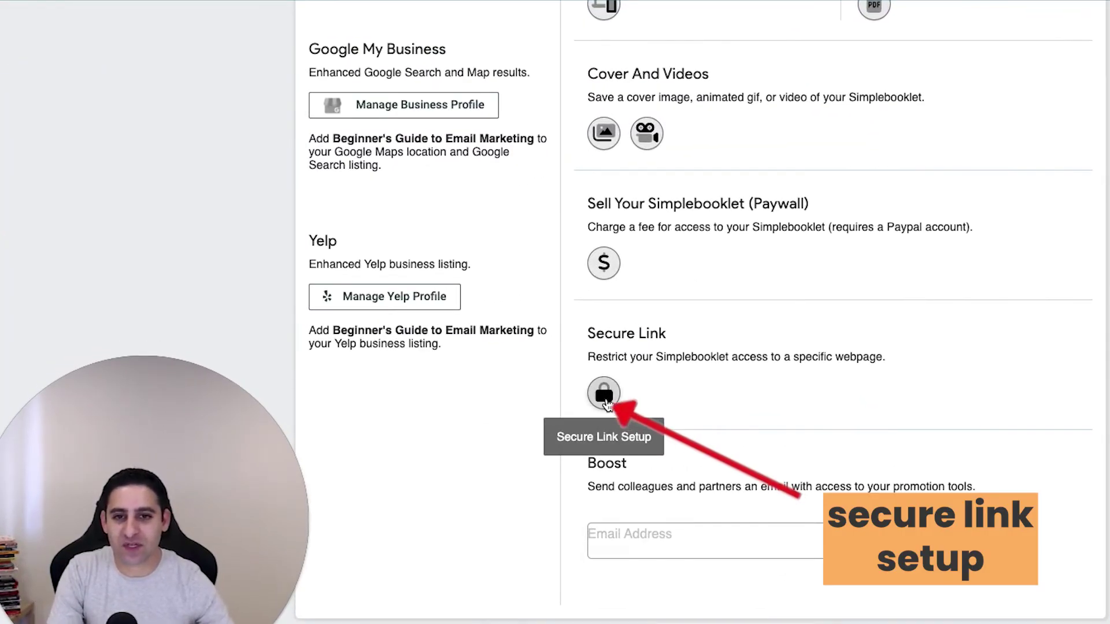
pyautogui.click(605, 399)
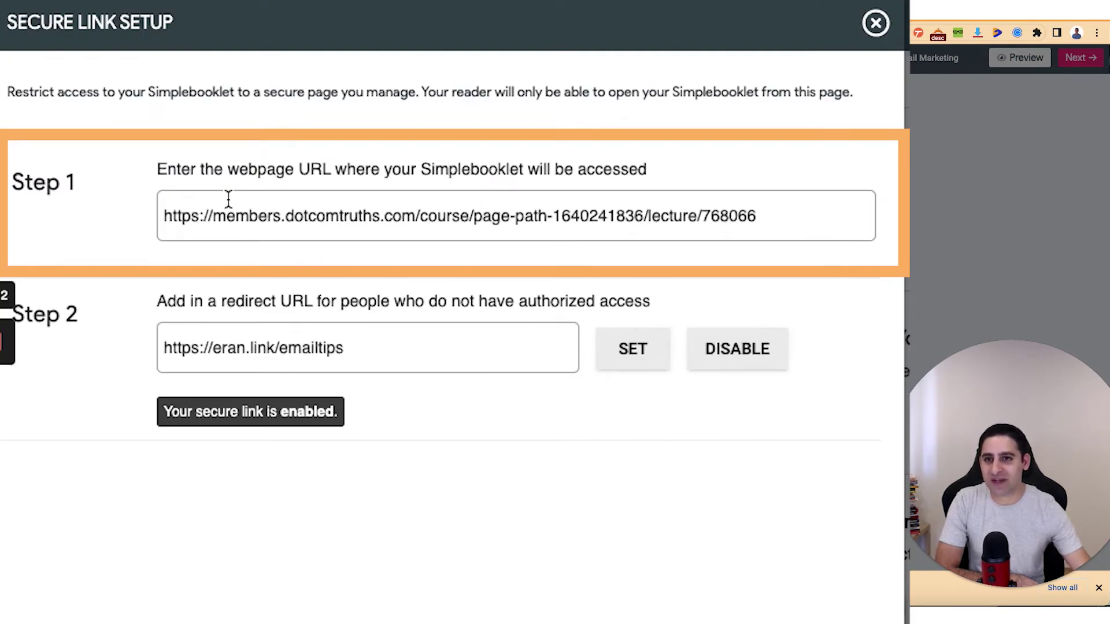
# Step: Select the allowed lesson page URL, then close the Secure Link Setup
pyautogui.moveTo(164, 217); pyautogui.dragTo(783, 225)
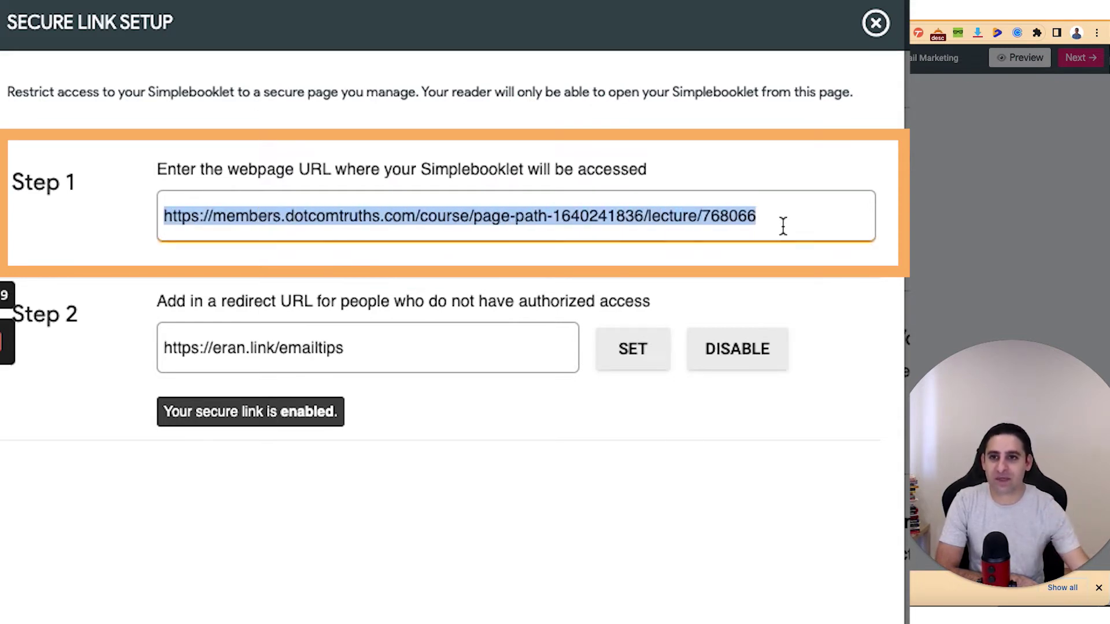
pyautogui.moveTo(776, 215); pyautogui.dragTo(143, 220)
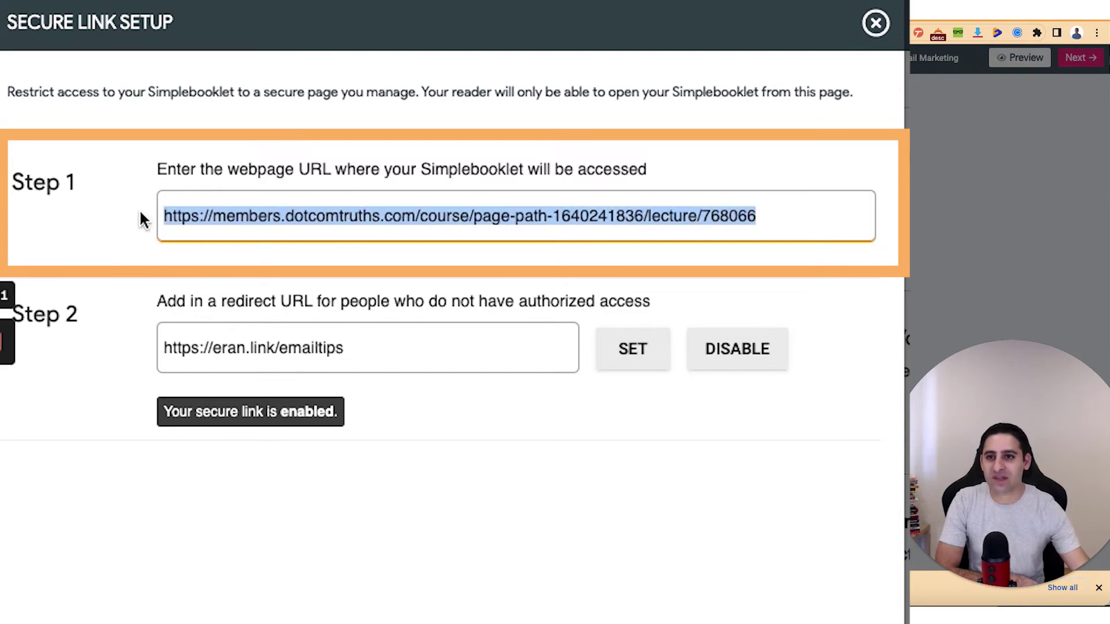
pyautogui.click(889, 26)
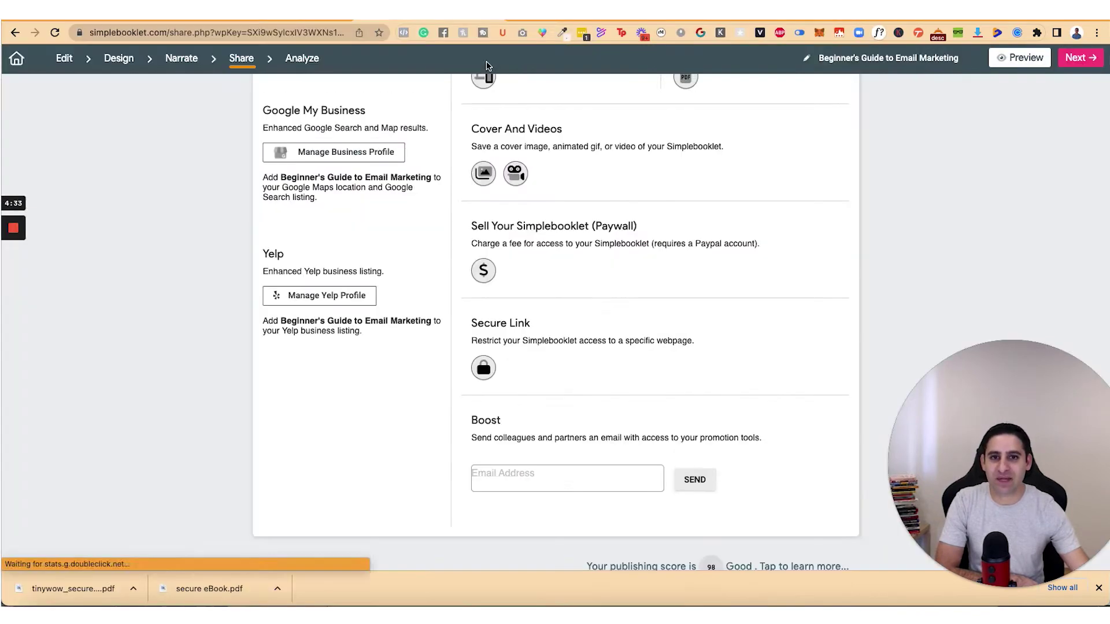
# Step: Select and copy the booklet's iframe embed code, then close the embed panel
pyautogui.scroll(5, 570, 280)
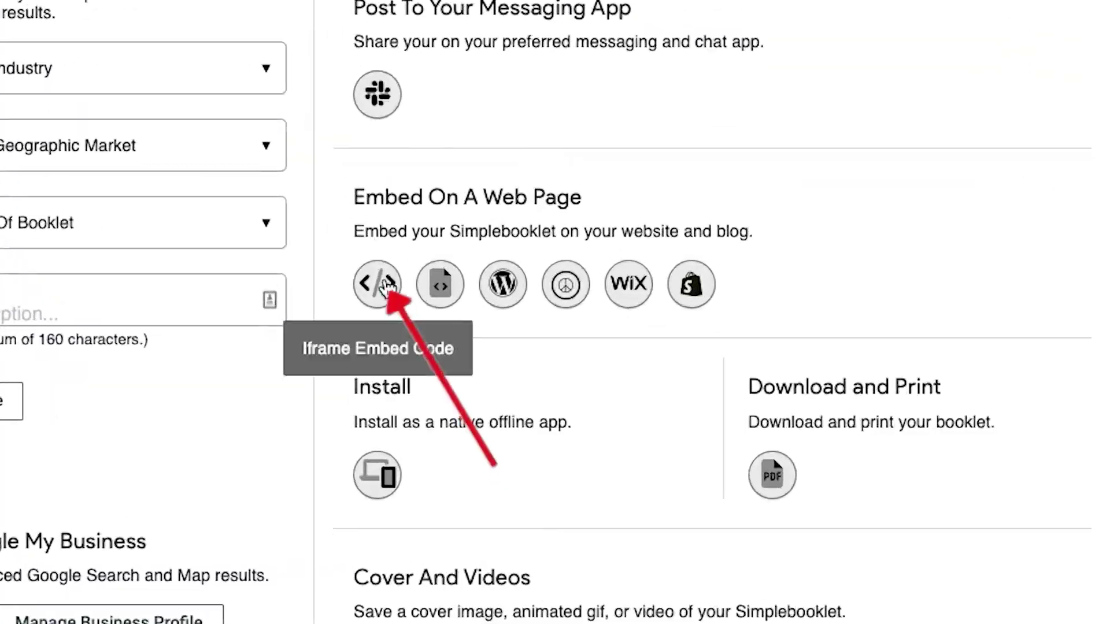
pyautogui.click(459, 337)
pyautogui.click(364, 153)
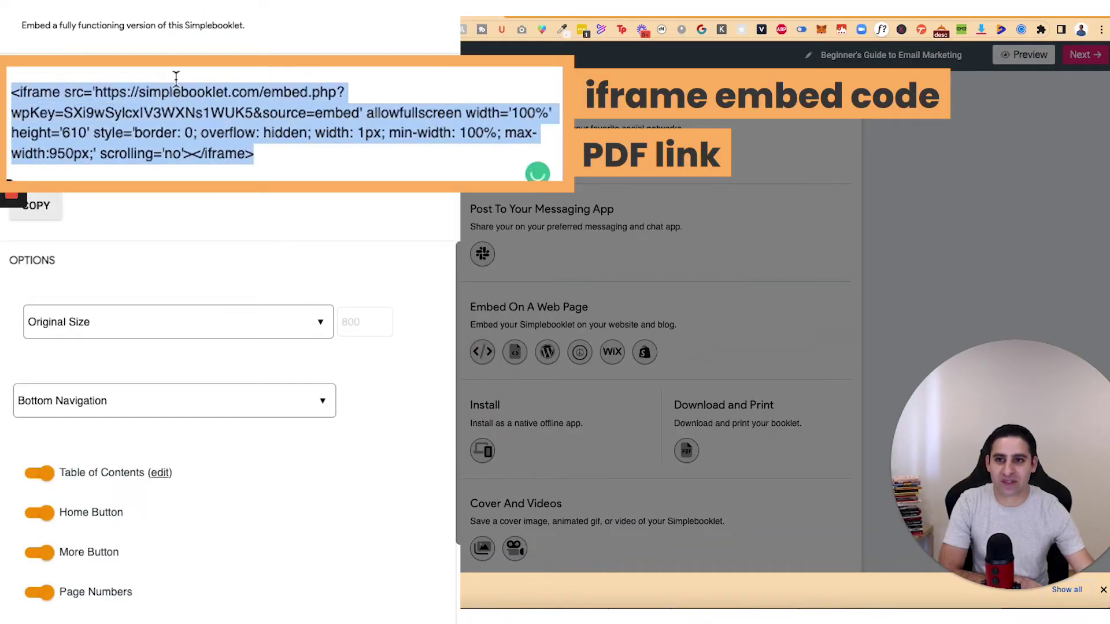
pyautogui.click(357, 58)
pyautogui.scroll(-7, 408, 258)
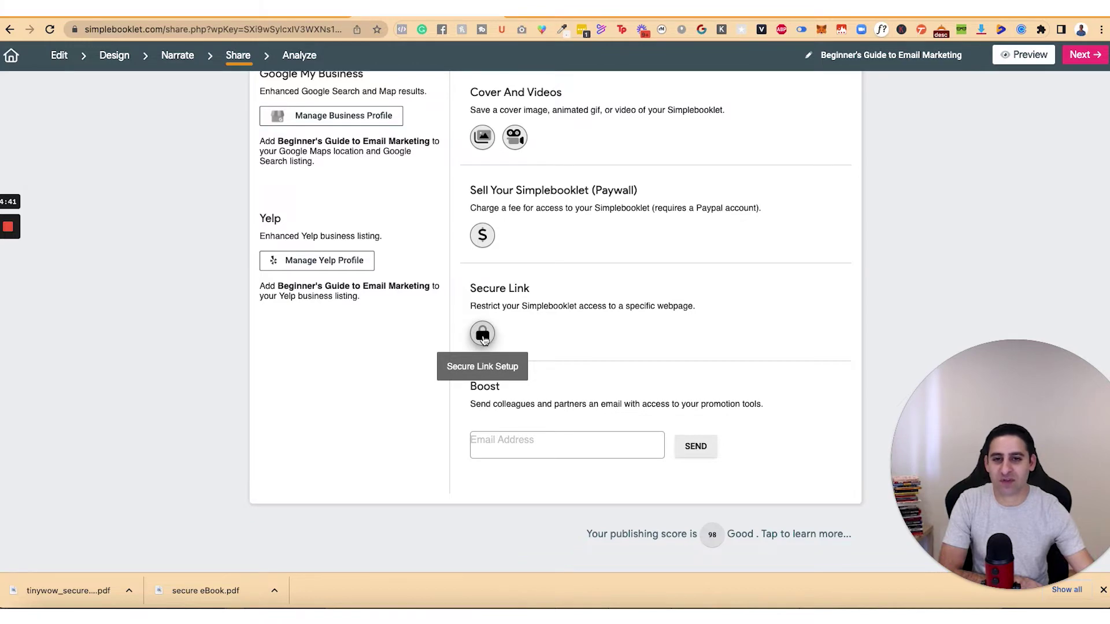
# Step: Load the secure link's allowed lesson URL in a new tab and confirm it is login-locked
pyautogui.click(482, 335)
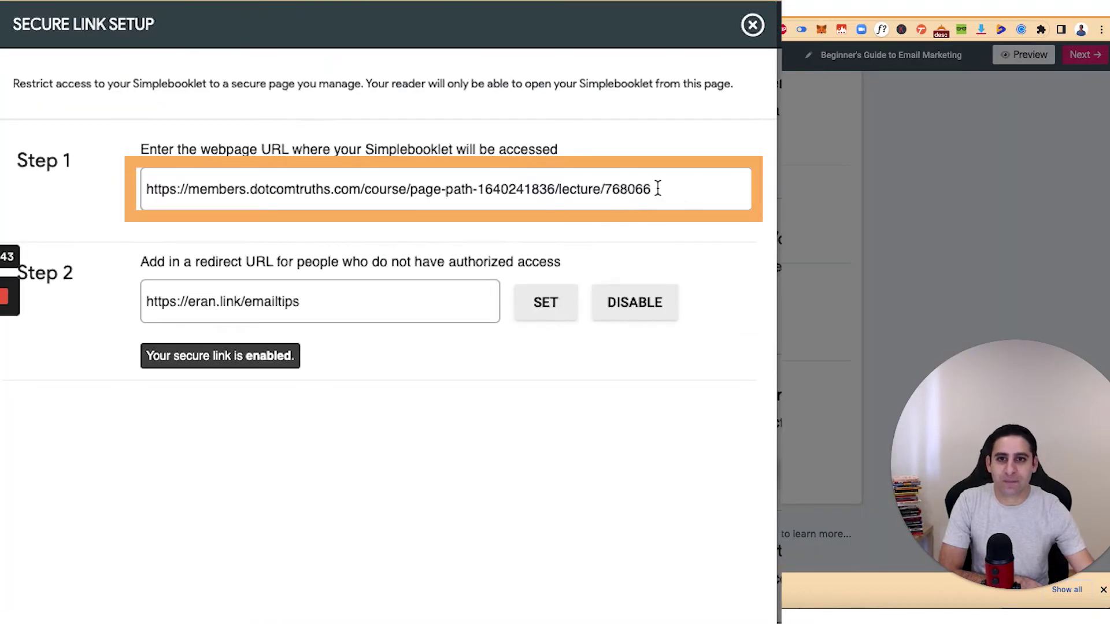
pyautogui.moveTo(422, 158); pyautogui.dragTo(44, 152)
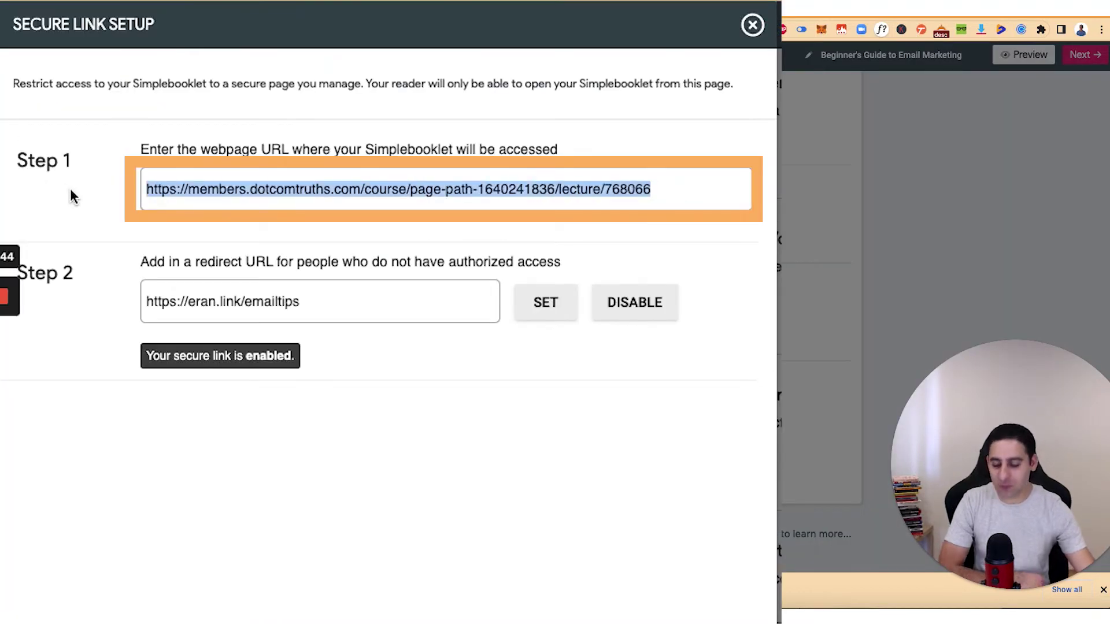
pyautogui.hotkey('ctrl', 'c')
pyautogui.hotkey('ctrl', 't')
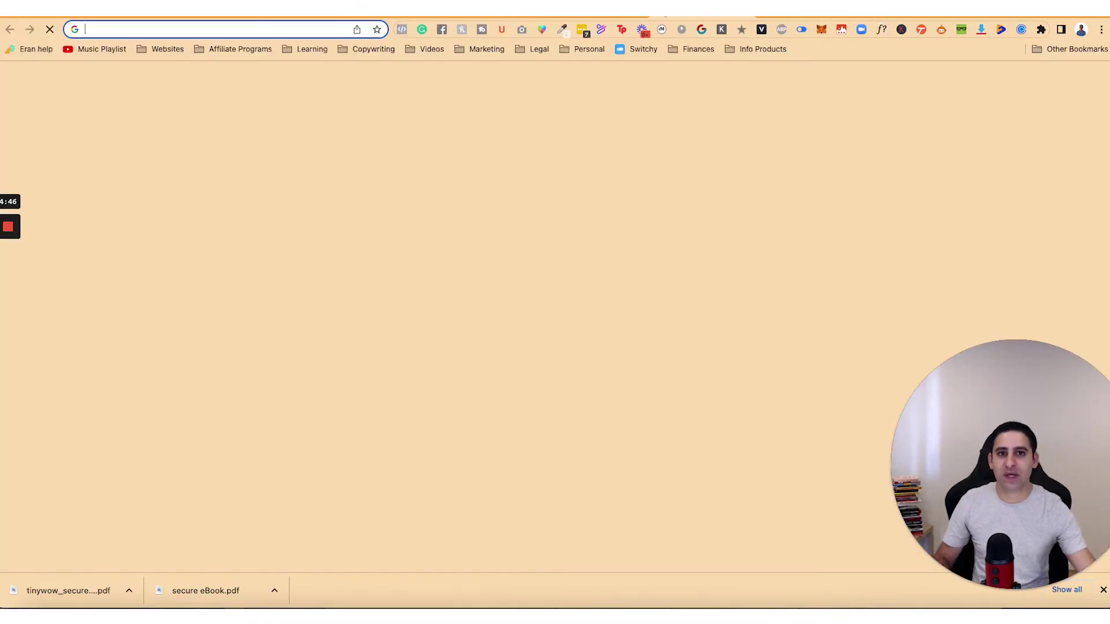
pyautogui.hotkey('ctrl', 'v')
pyautogui.press('Return')
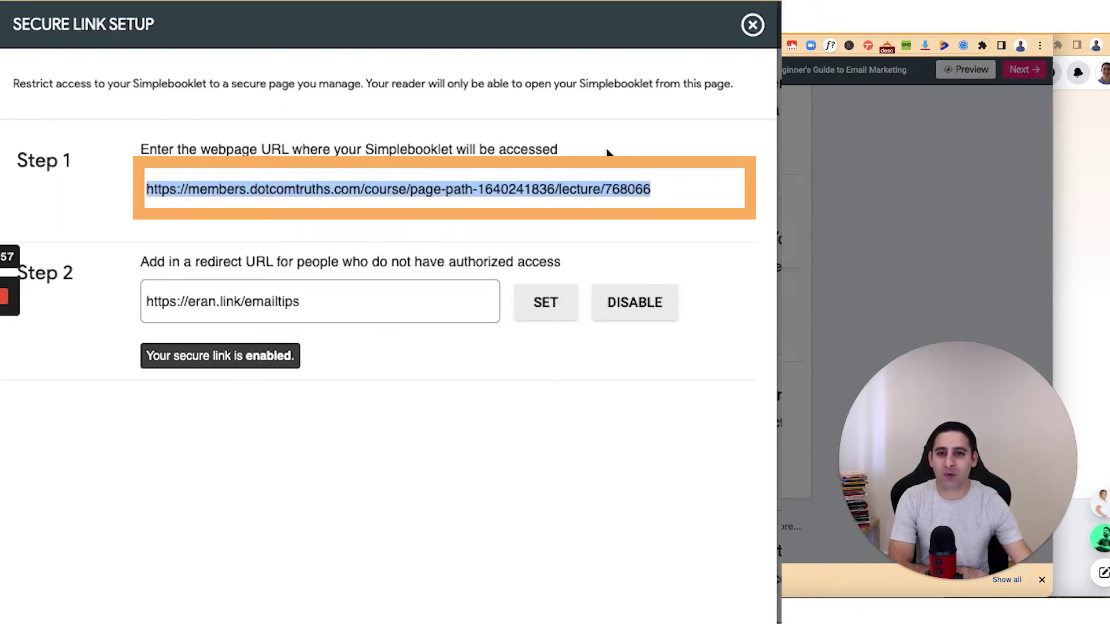
pyautogui.click(753, 26)
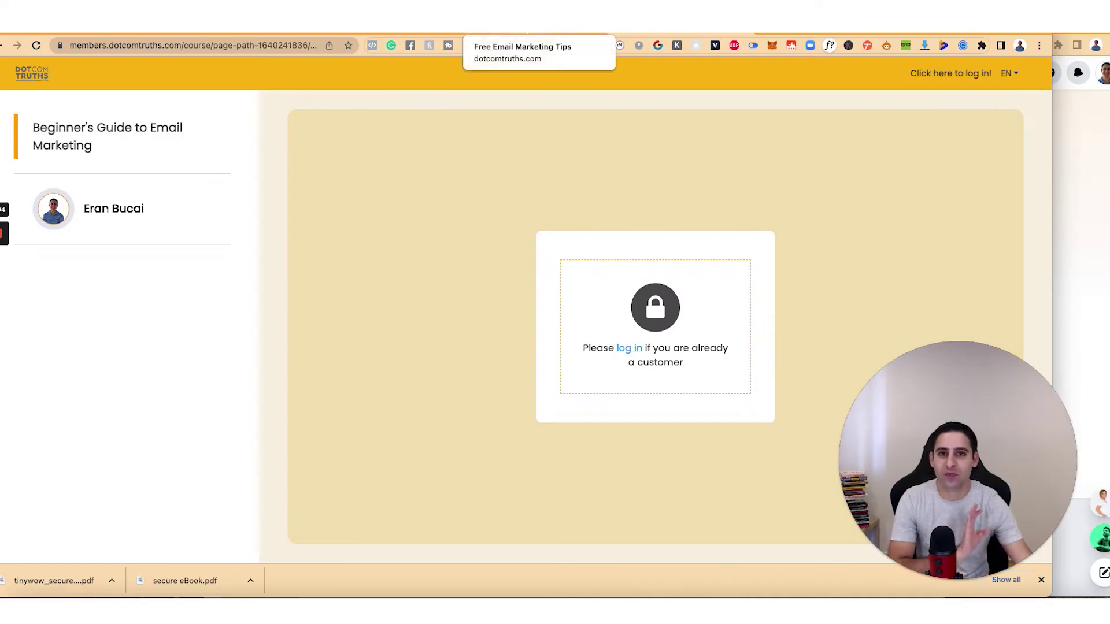
pyautogui.hotkey('ctrl', 'Tab')
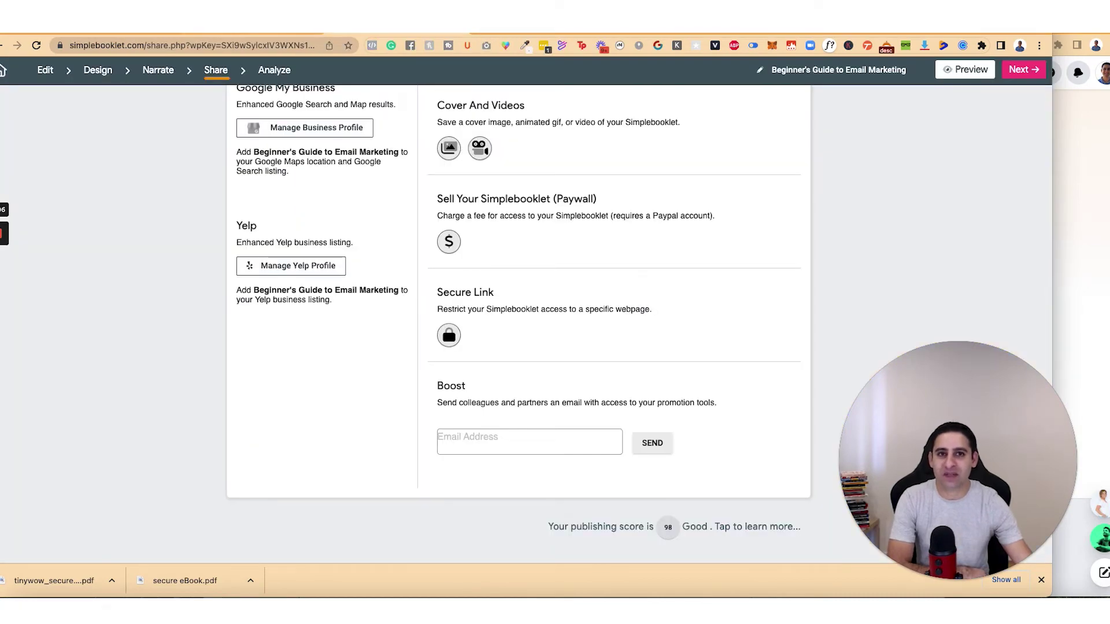
# Step: Check the secure link's redirect URL, then follow the locked lesson's log-in link to the customer login page
pyautogui.click(449, 336)
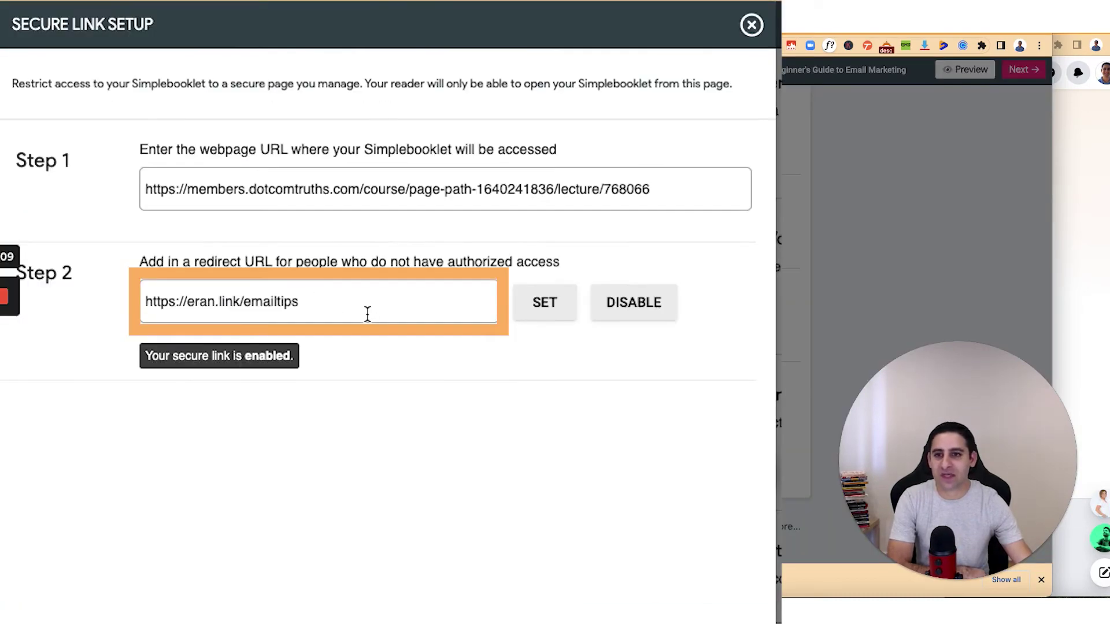
pyautogui.moveTo(368, 314); pyautogui.dragTo(141, 296)
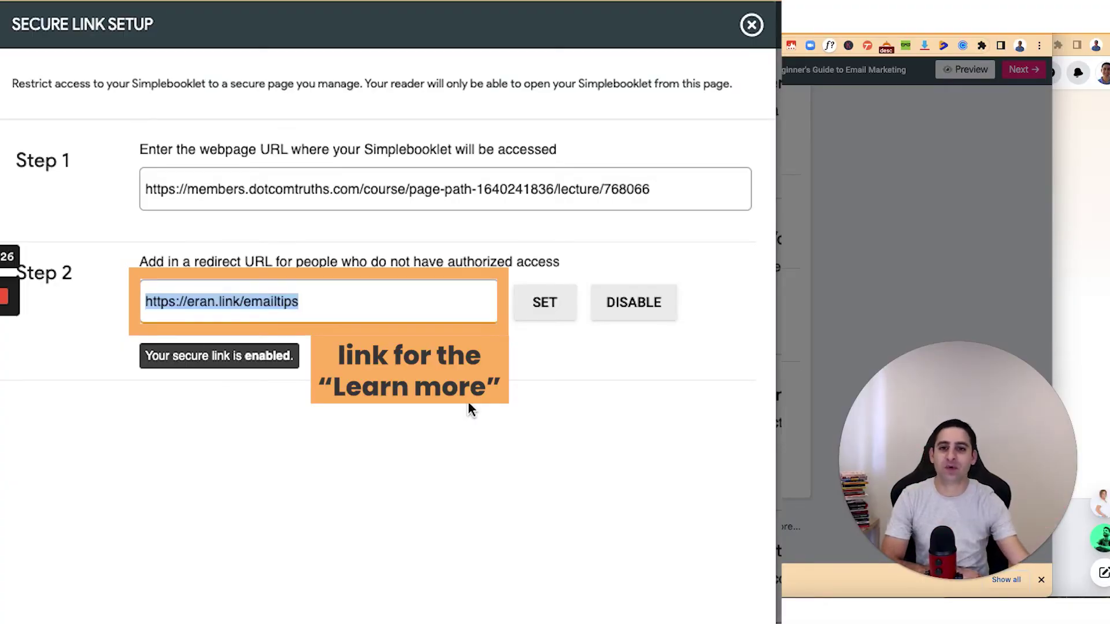
pyautogui.click(751, 28)
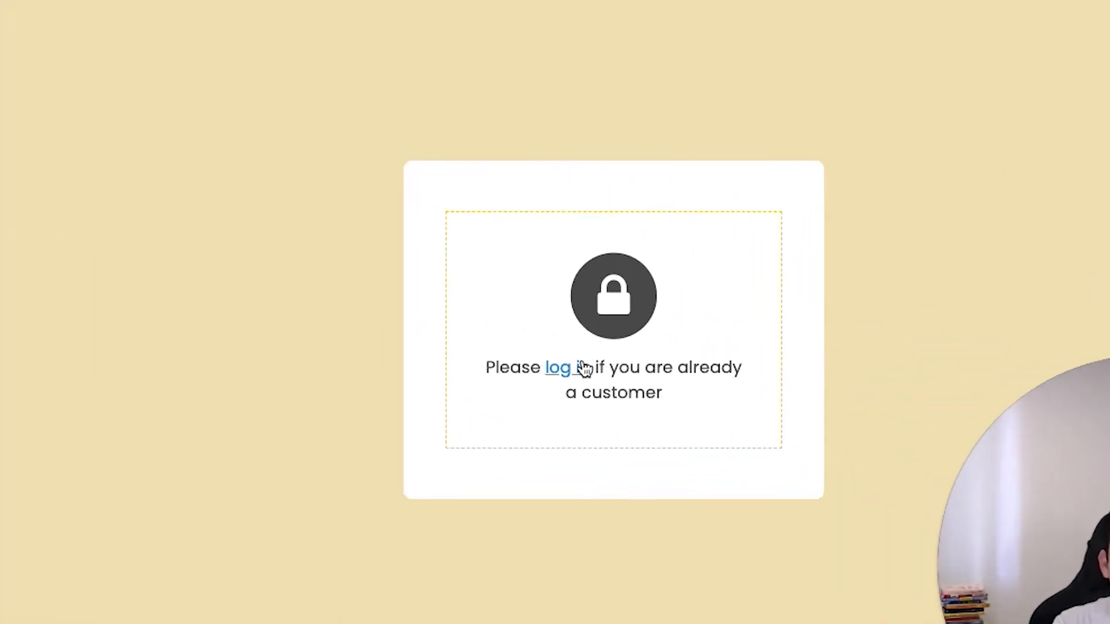
pyautogui.click(504, 386)
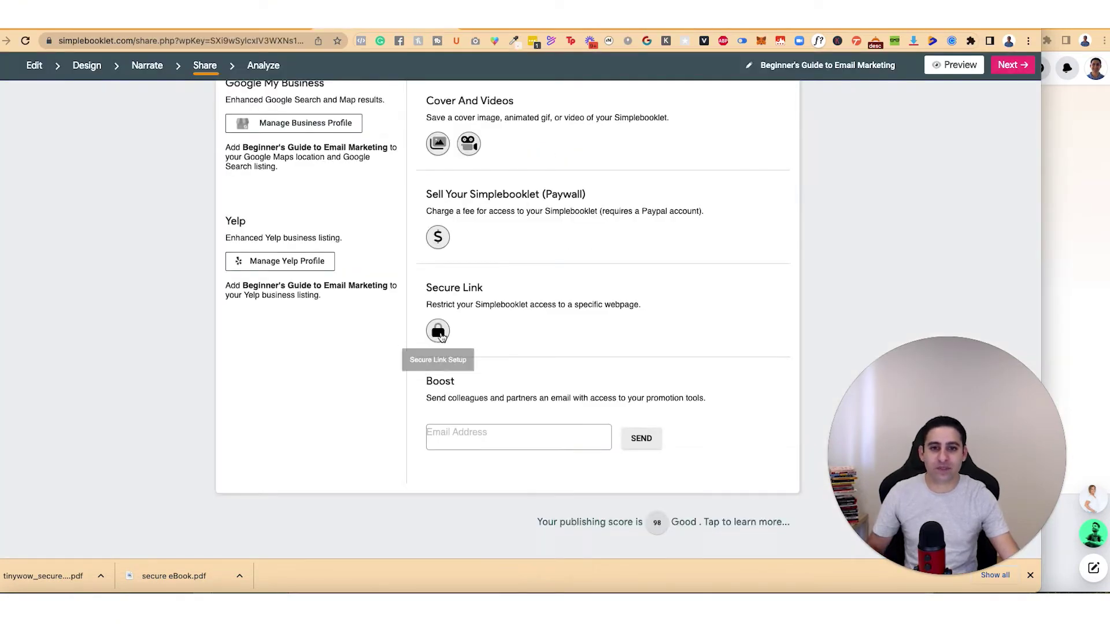
# Step: Copy the allowed lecture page URL from the secure link setup
pyautogui.click(439, 333)
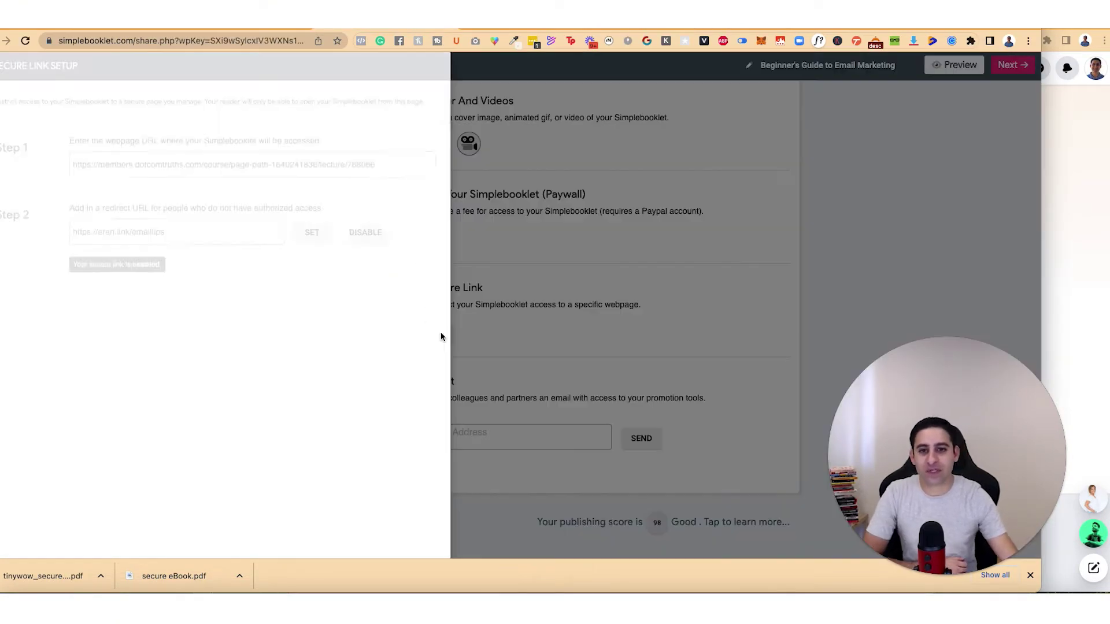
pyautogui.click(384, 166)
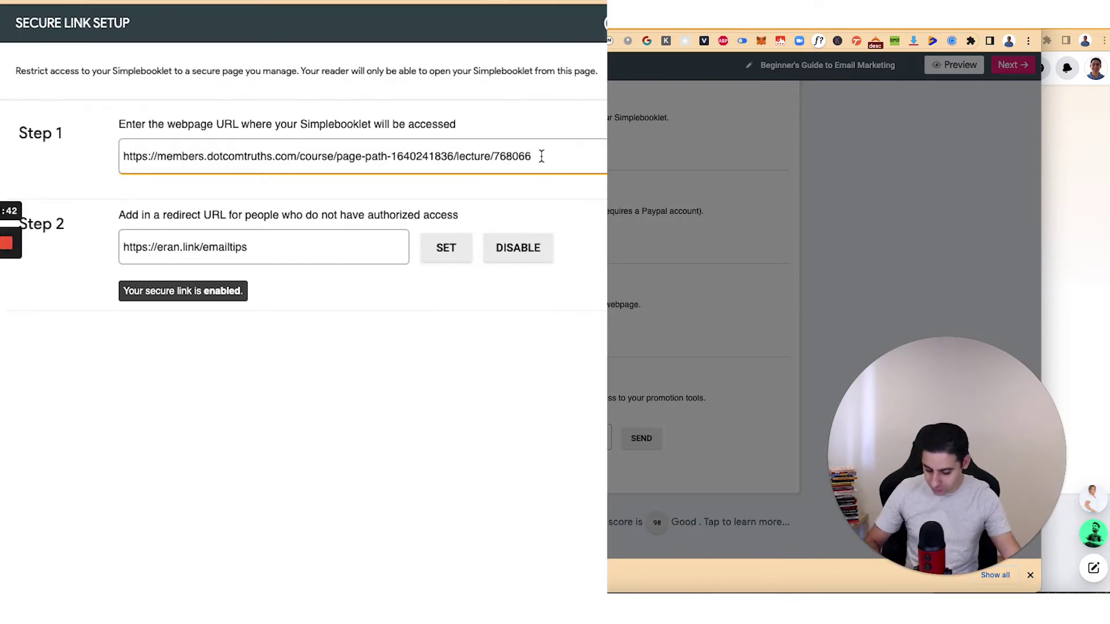
pyautogui.press('super+a')
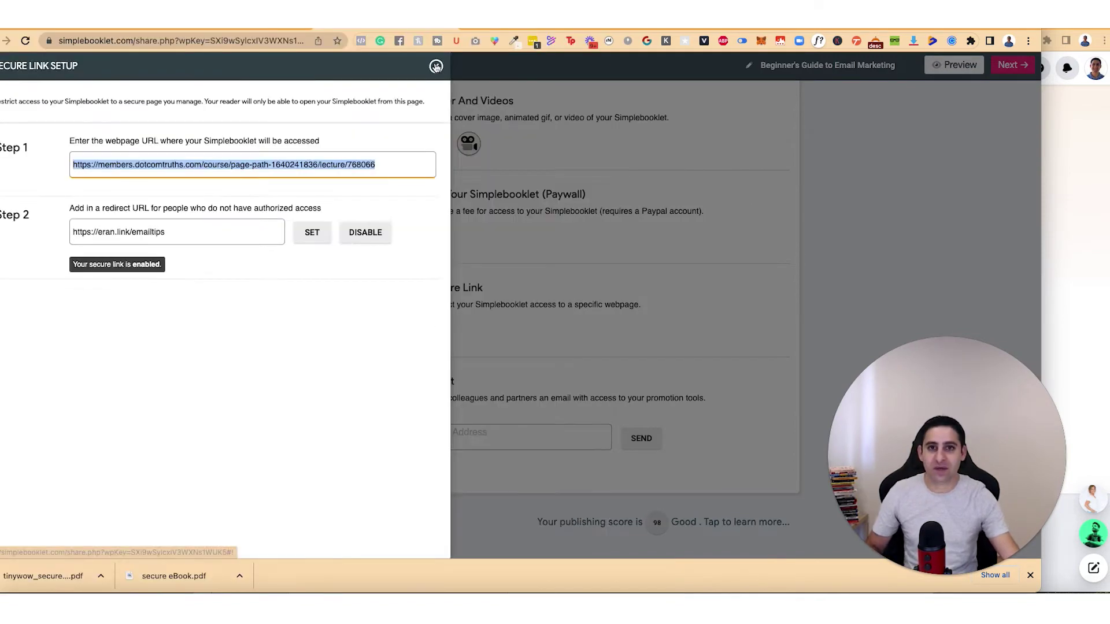
pyautogui.click(582, 233)
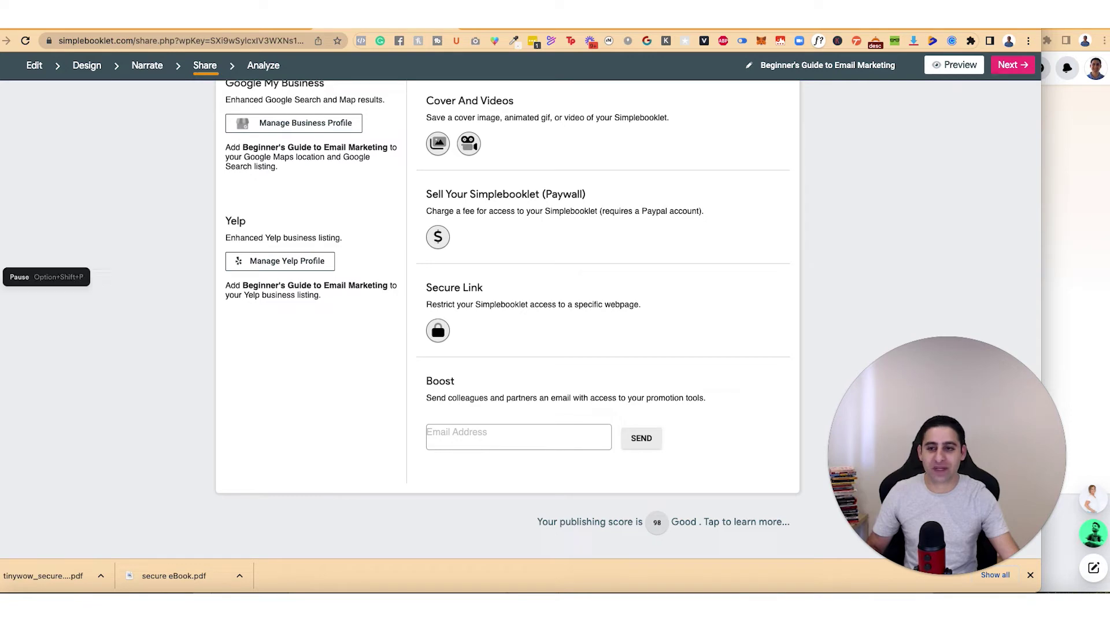
# Step: Open a new incognito tab in the Courses browser window
pyautogui.click(289, 16)
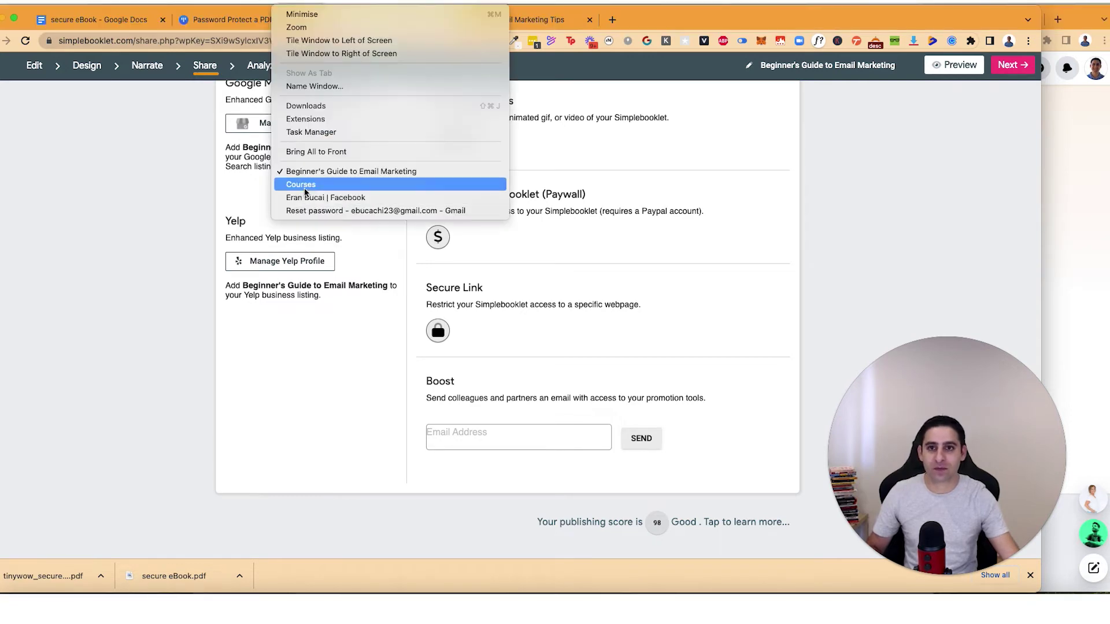
pyautogui.click(306, 182)
pyautogui.press('super+t')
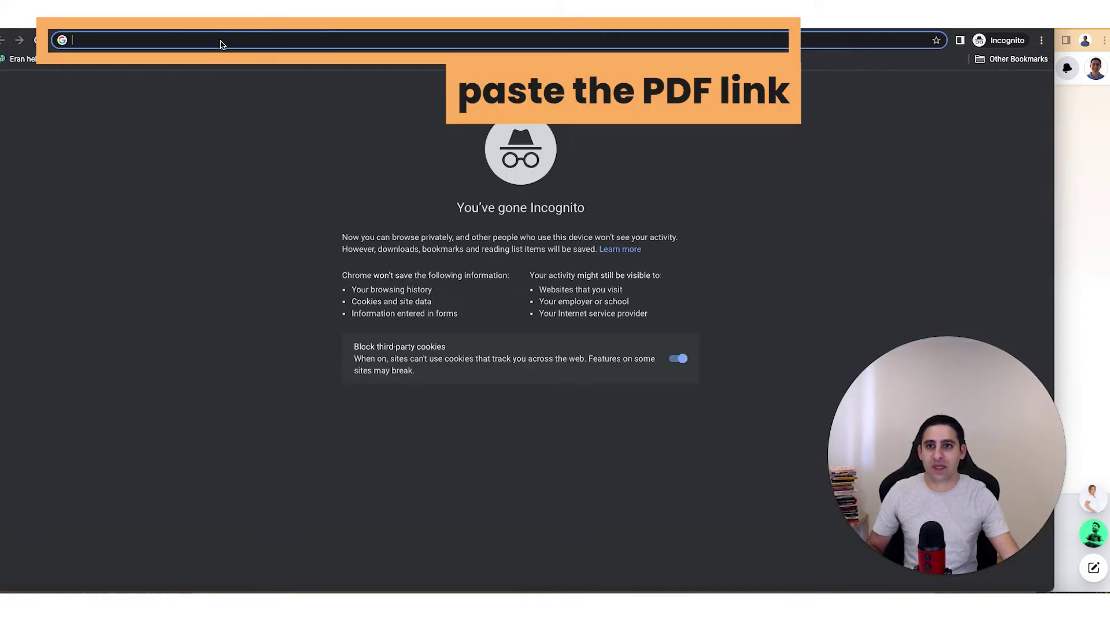
# Step: Load the copied lecture page URL in incognito and scroll to the embedded flipbook
pyautogui.press('super+v')
pyautogui.press('Return')
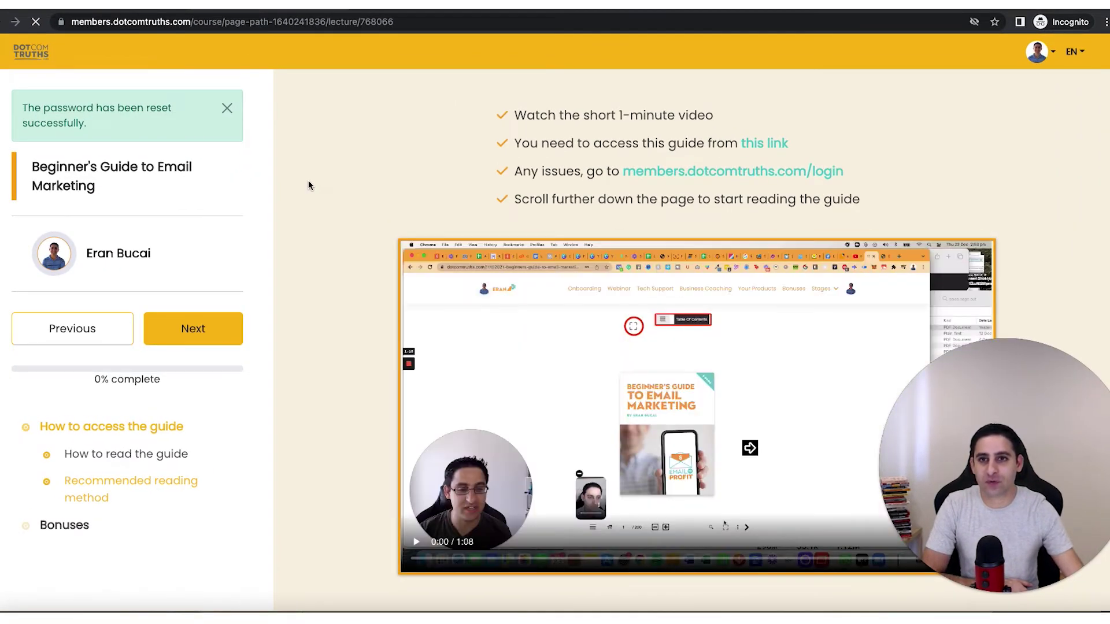
pyautogui.scroll(-1, 311, 183)
pyautogui.scroll(-5, 311, 186)
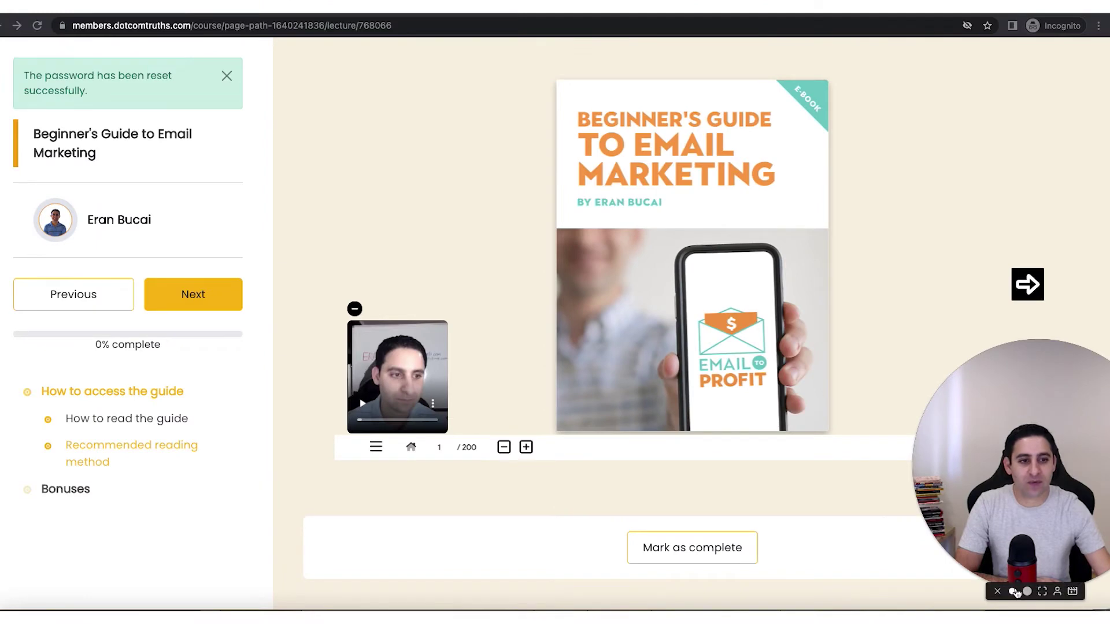
pyautogui.click(1014, 592)
pyautogui.moveTo(991, 525); pyautogui.dragTo(120, 512)
pyautogui.scroll(2, 694, 289)
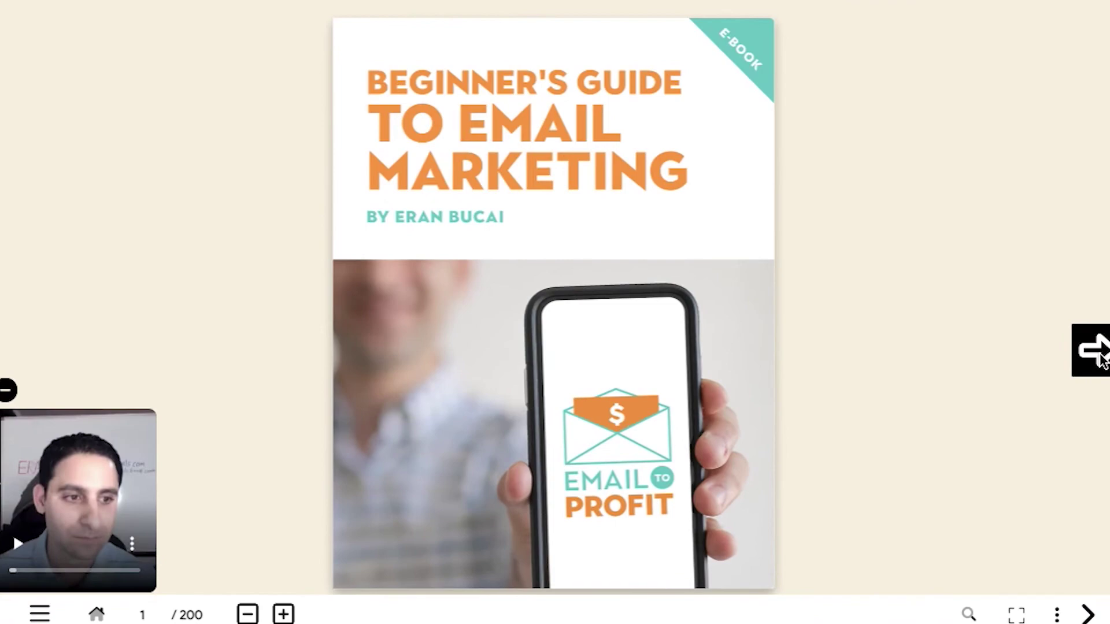
# Step: Page the Beginner's Guide flipbook forward to pages 6–7 and view it full screen
pyautogui.click(1101, 358)
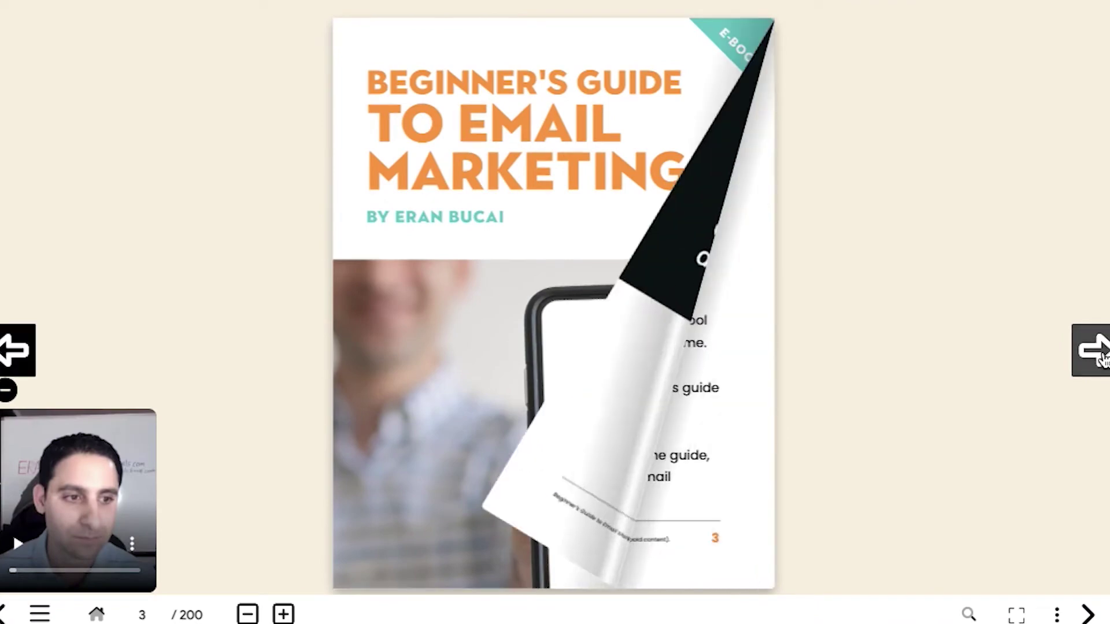
pyautogui.click(1101, 357)
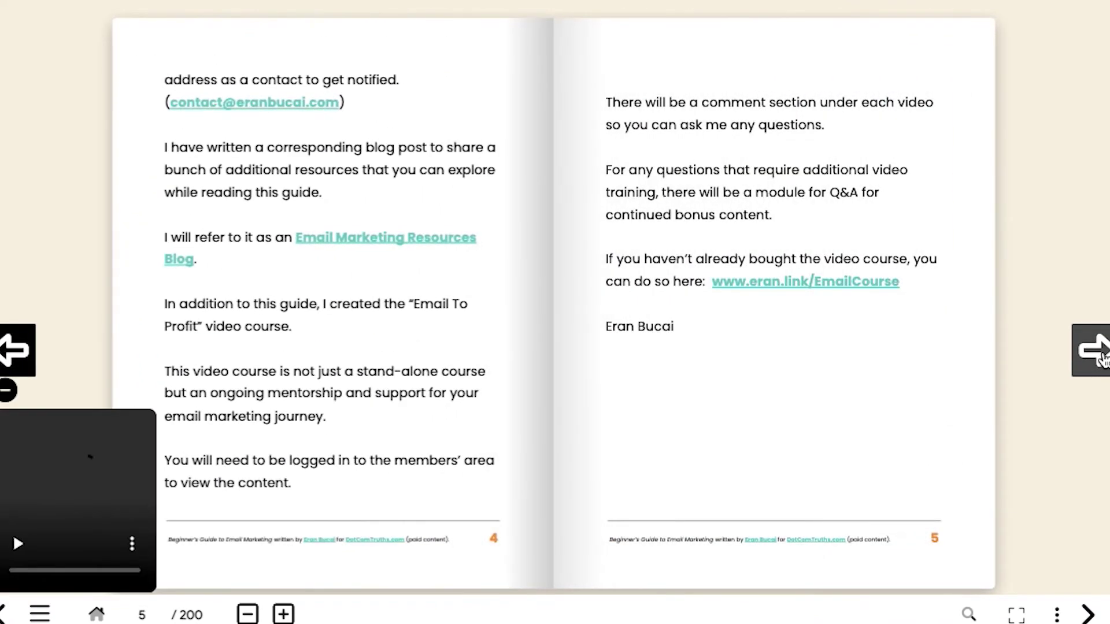
pyautogui.click(1095, 353)
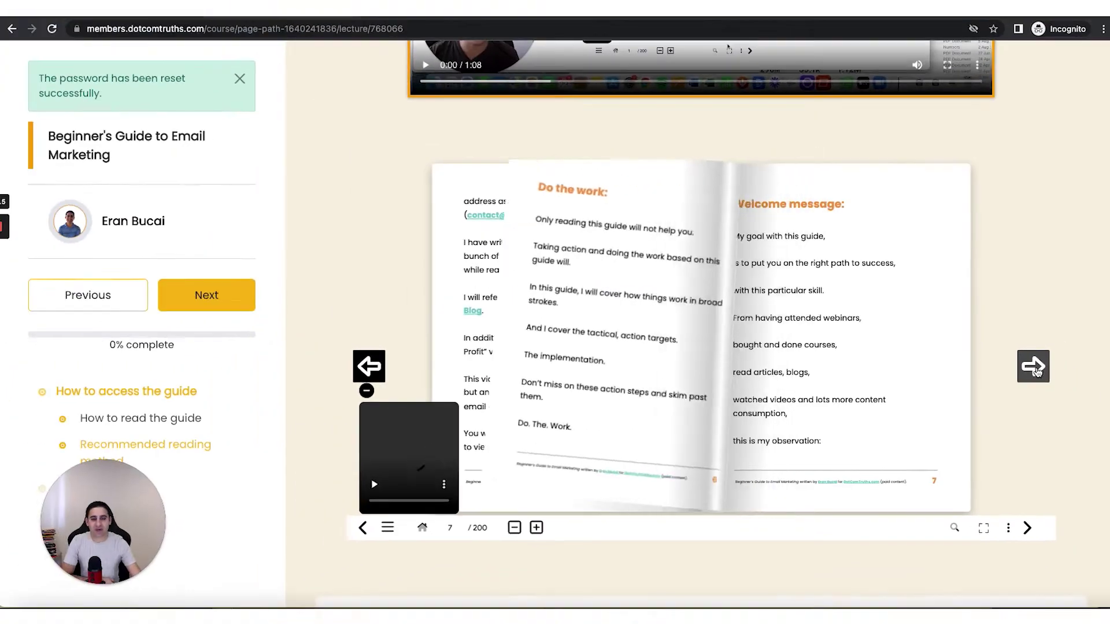
pyautogui.scroll(5, 1036, 347)
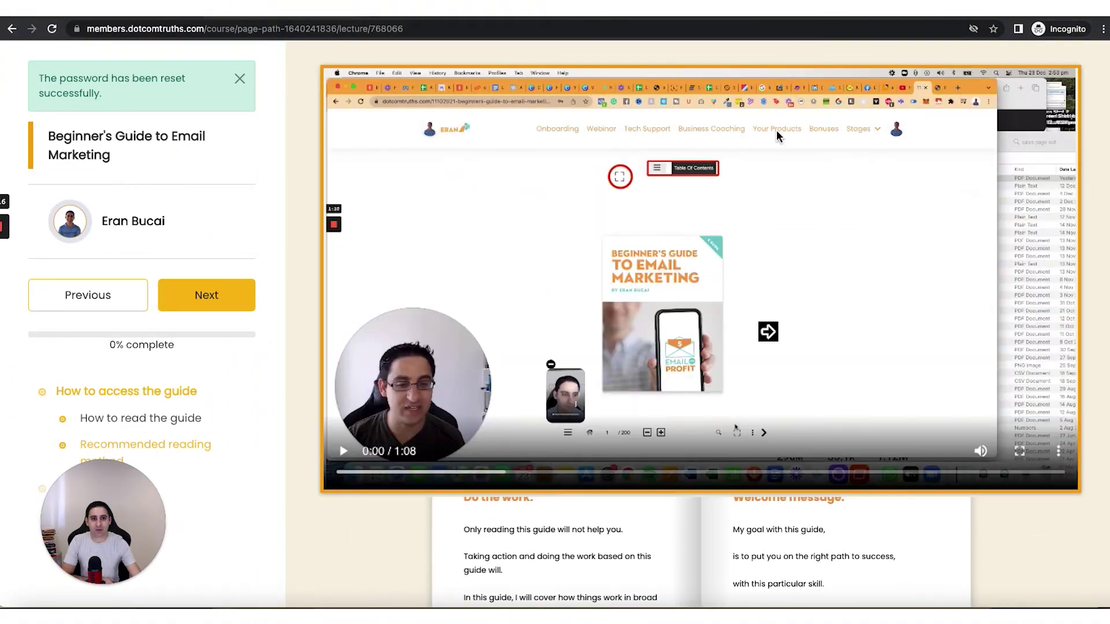
pyautogui.scroll(-5, 739, 246)
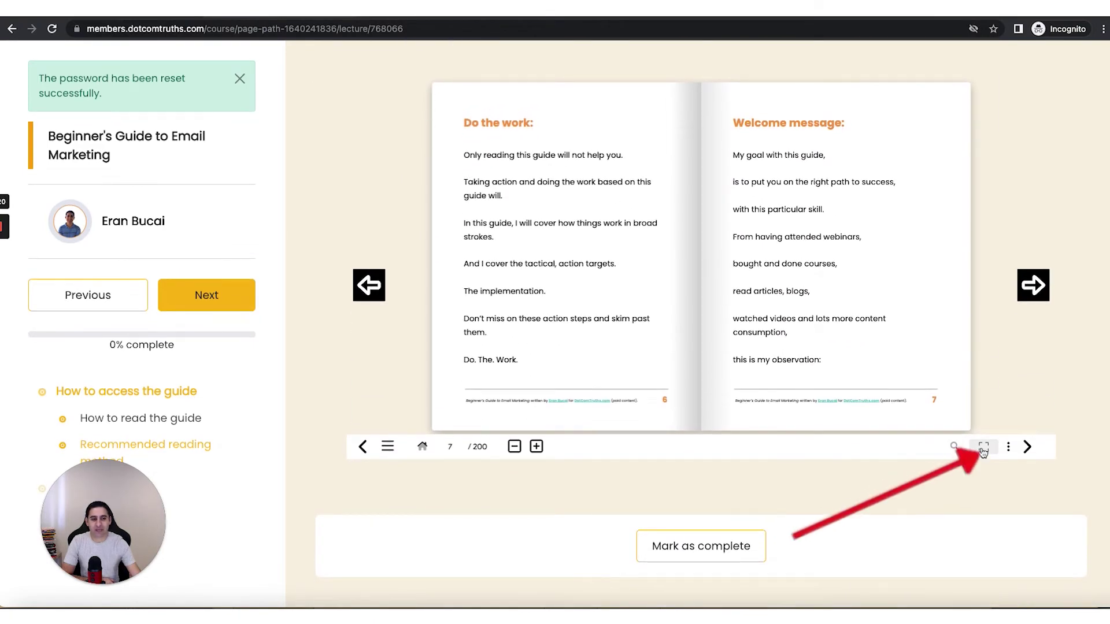
pyautogui.click(982, 448)
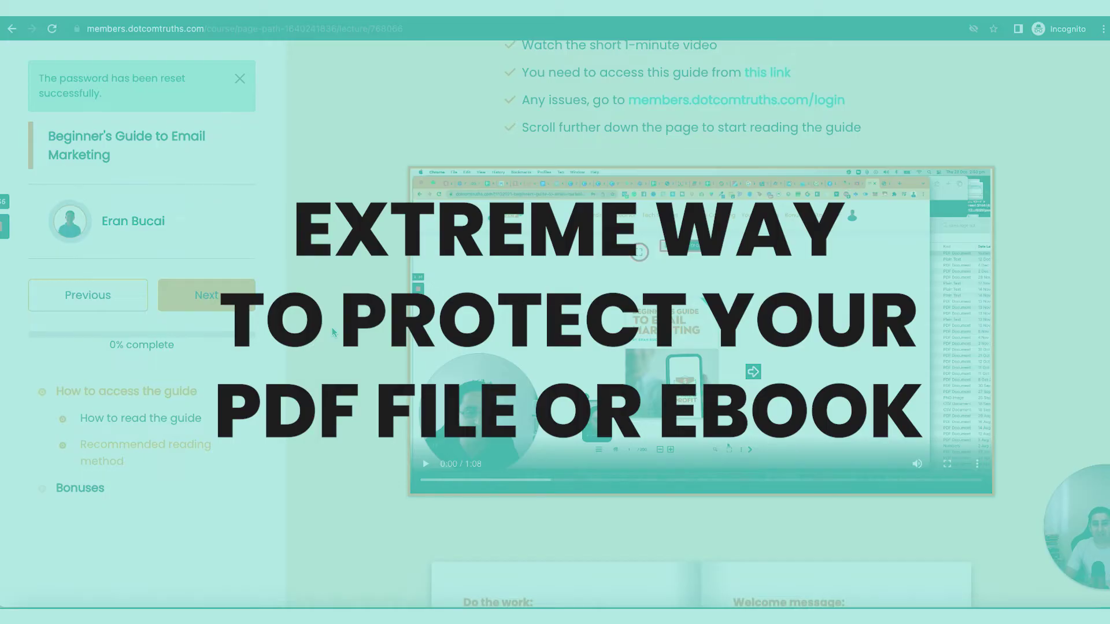
# Step: Open the 'How to read the guide' lesson from the course sidebar
pyautogui.scroll(2, 332, 327)
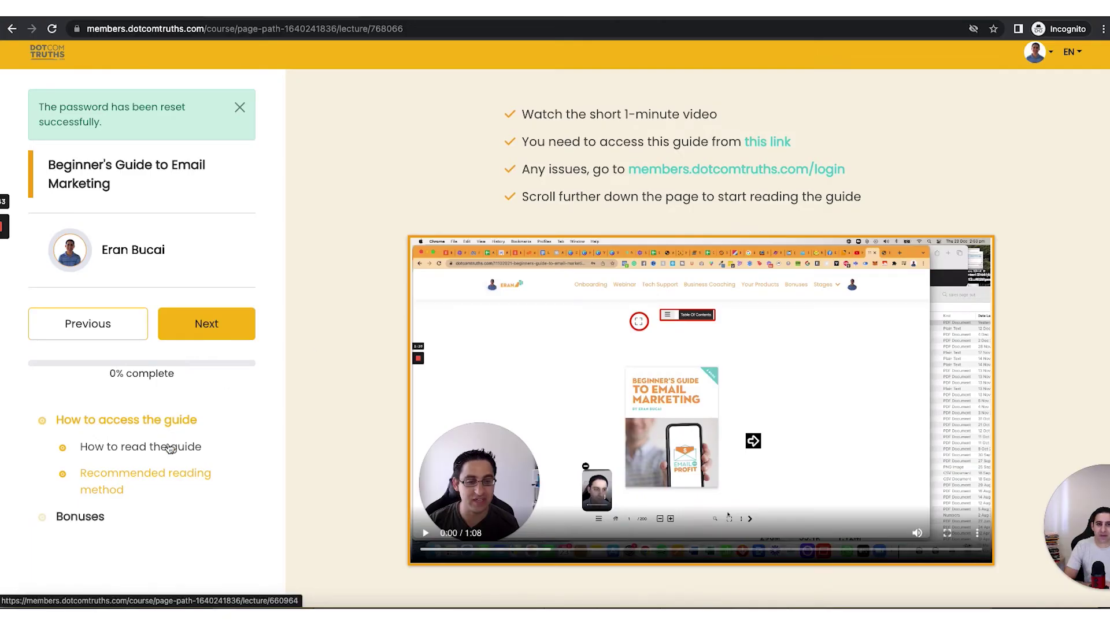
pyautogui.scroll(1, 352, 367)
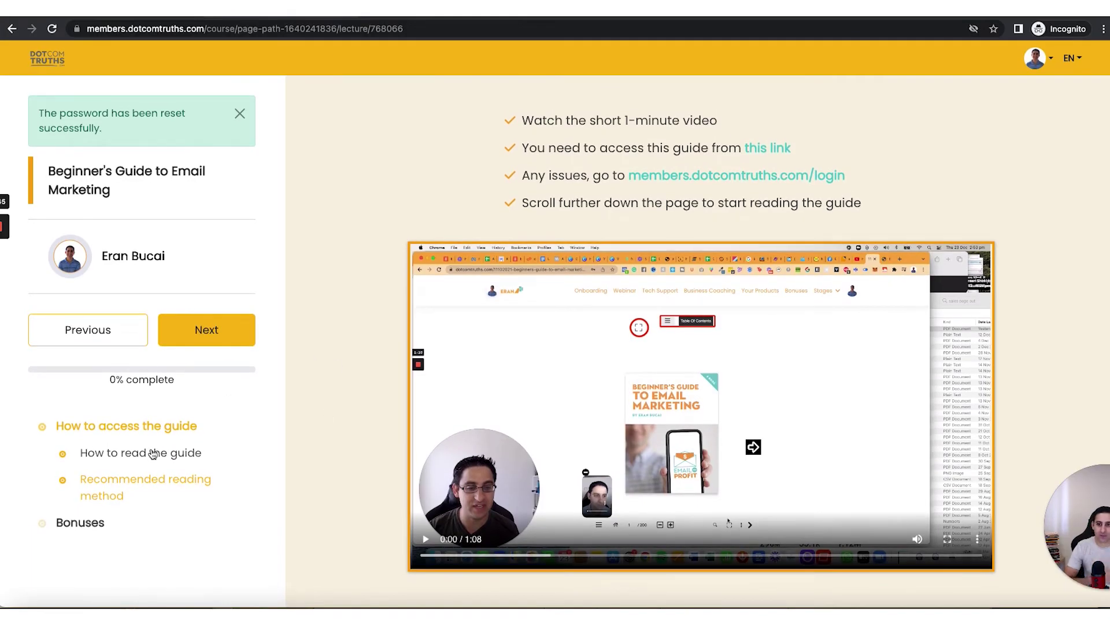
pyautogui.click(154, 454)
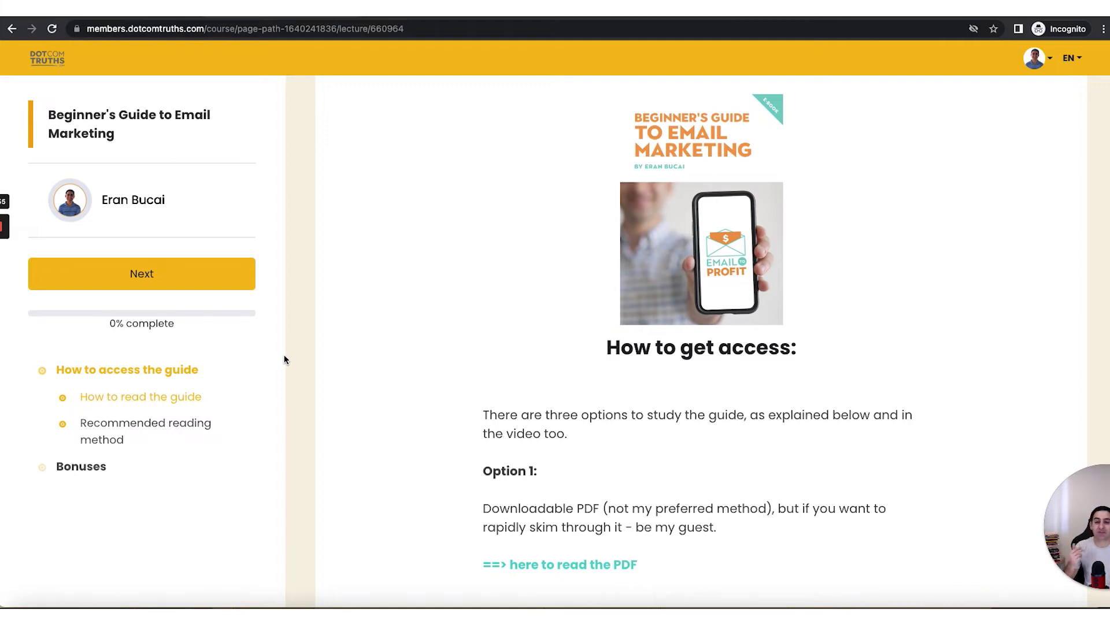
pyautogui.scroll(-2, 449, 379)
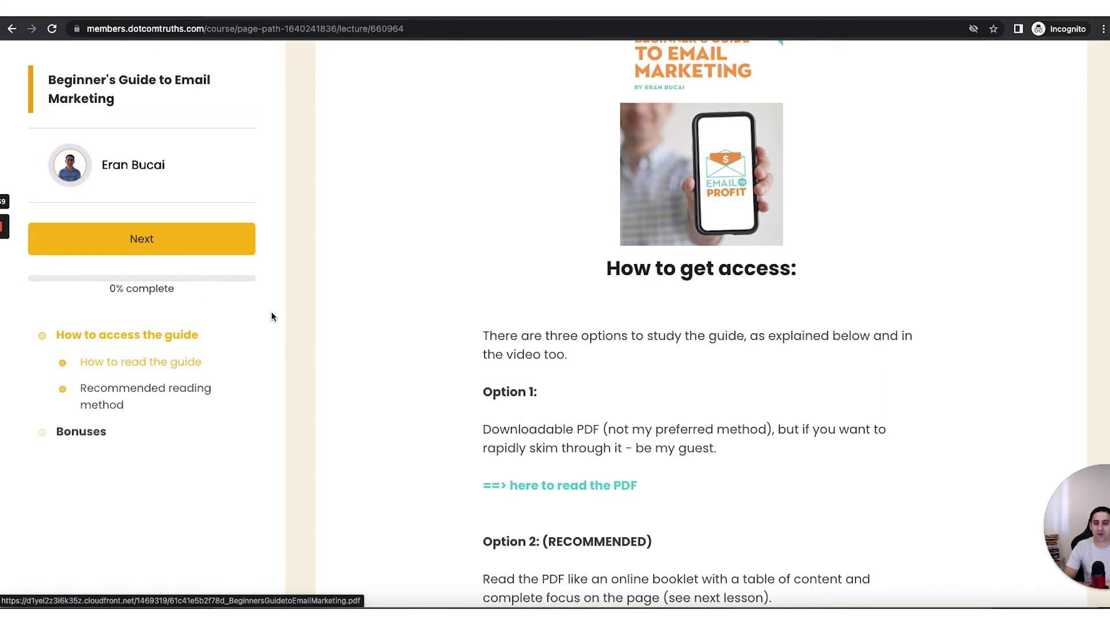
pyautogui.click(539, 488)
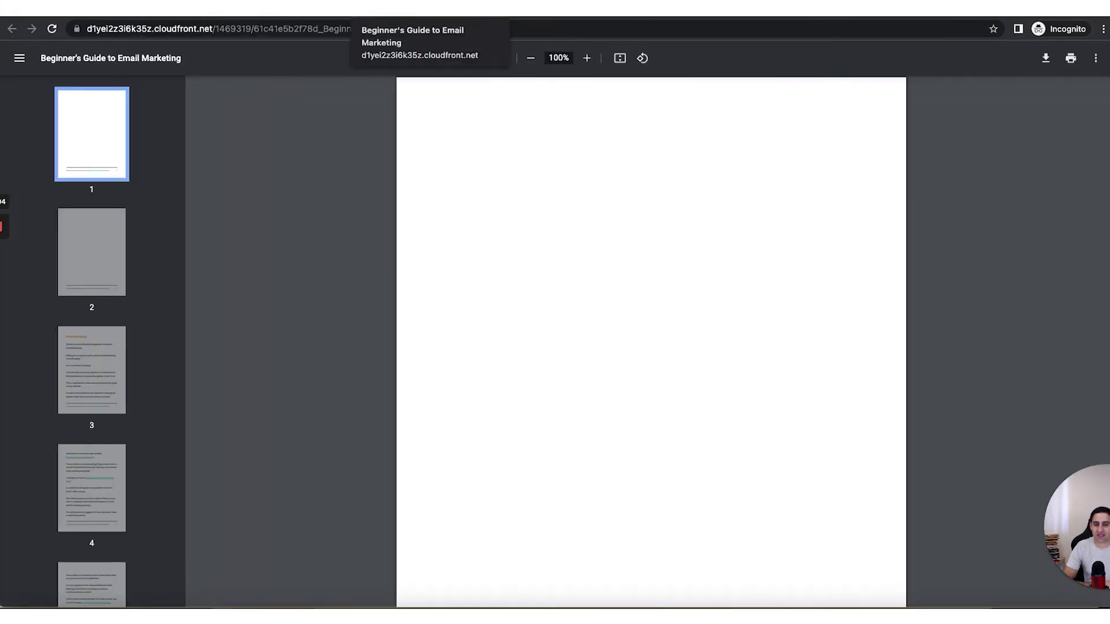
pyautogui.click(370, 17)
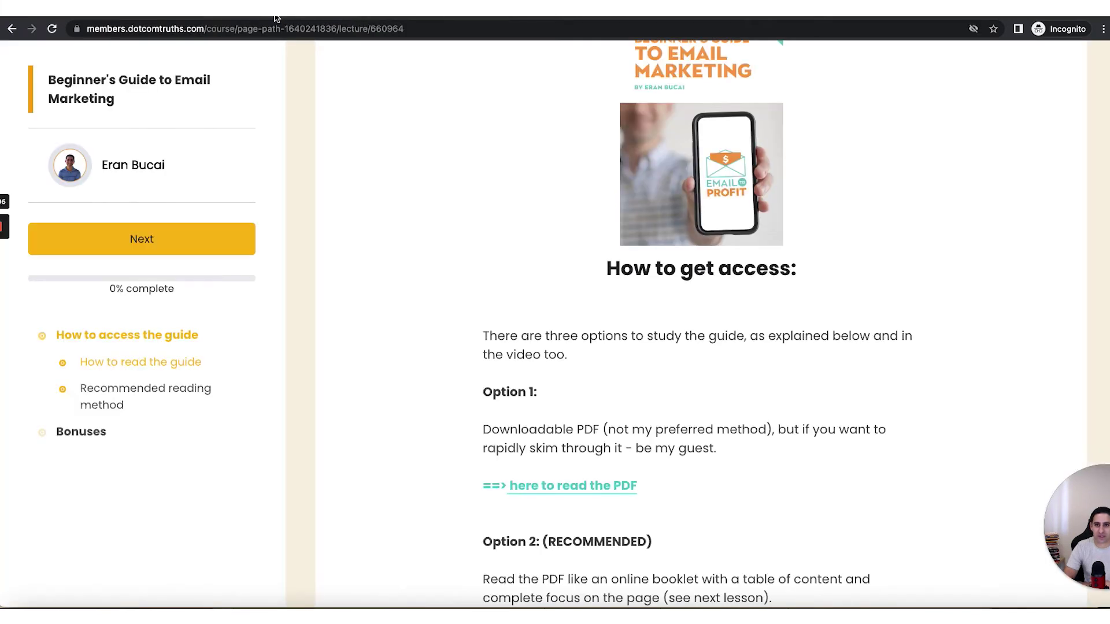